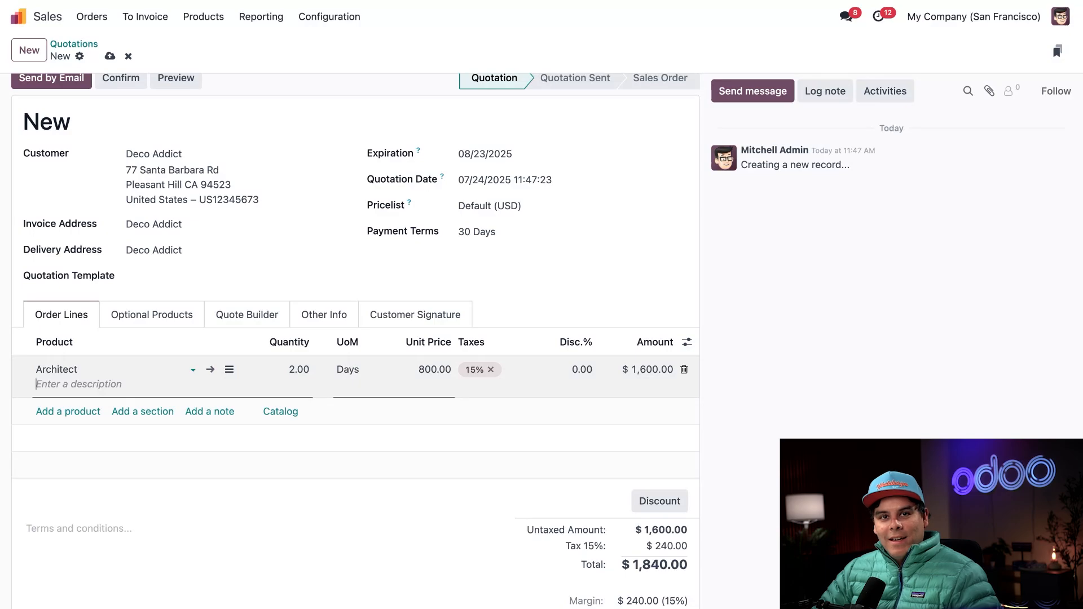
Describe the first Architect line as "Plans" and add a second Architect line with a quantity of 5 Days
{"action": "type", "text": "Plans"}
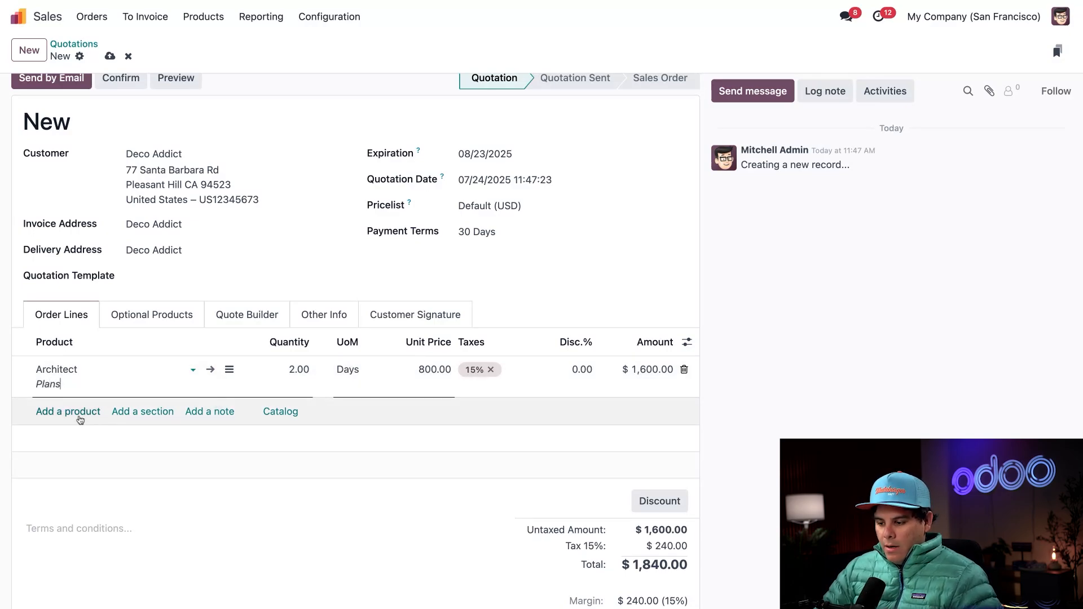
{"action": "left_click", "coordinate": [80, 413]}
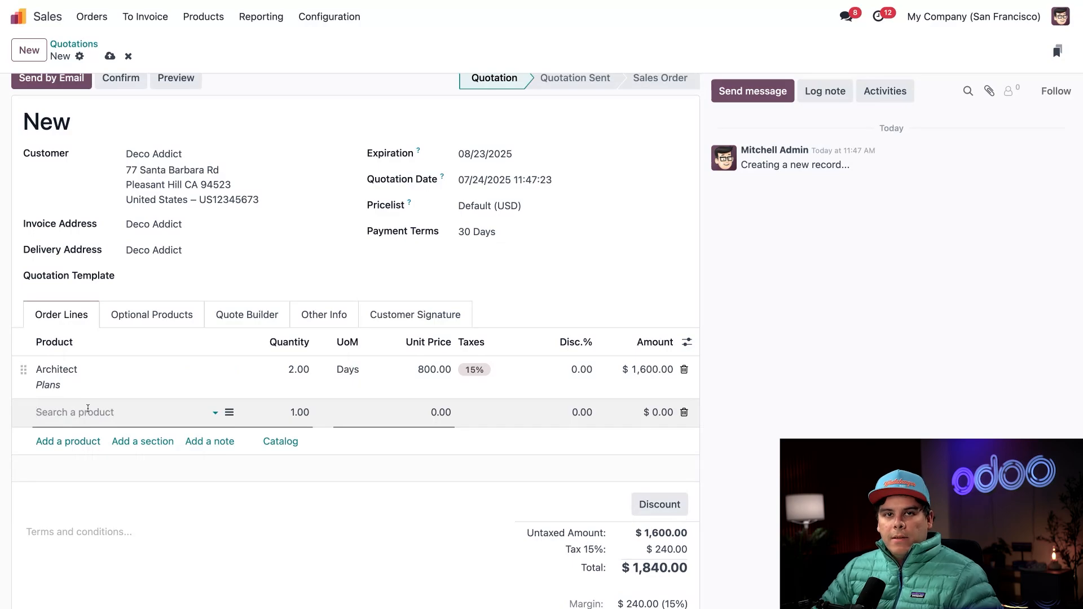
{"action": "type", "text": "ar"}
{"action": "left_click", "coordinate": [118, 203]}
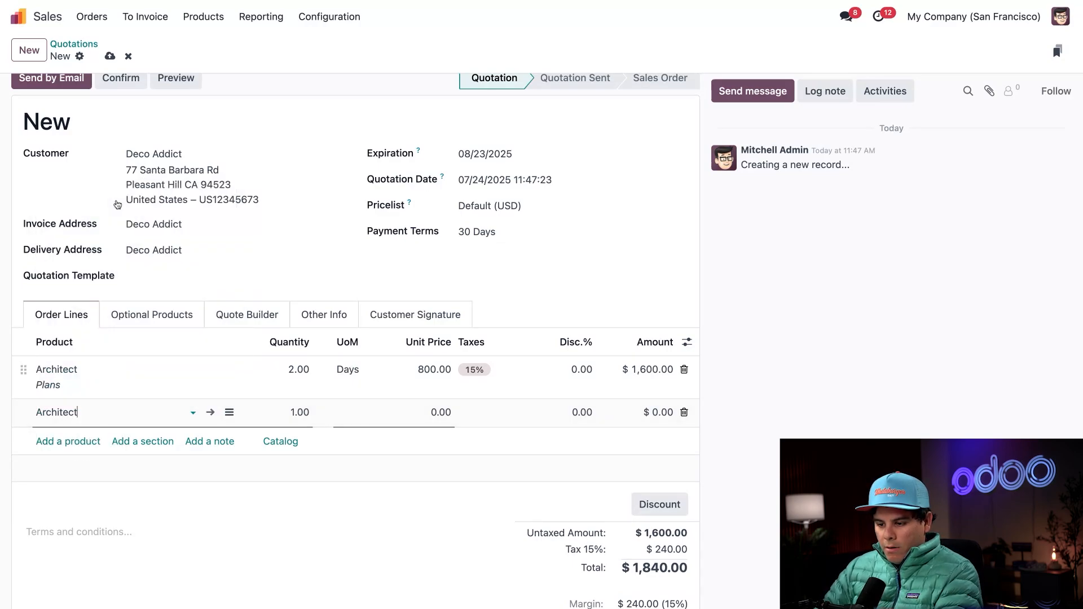
{"action": "left_click", "coordinate": [347, 413]}
{"action": "left_click", "coordinate": [360, 453]}
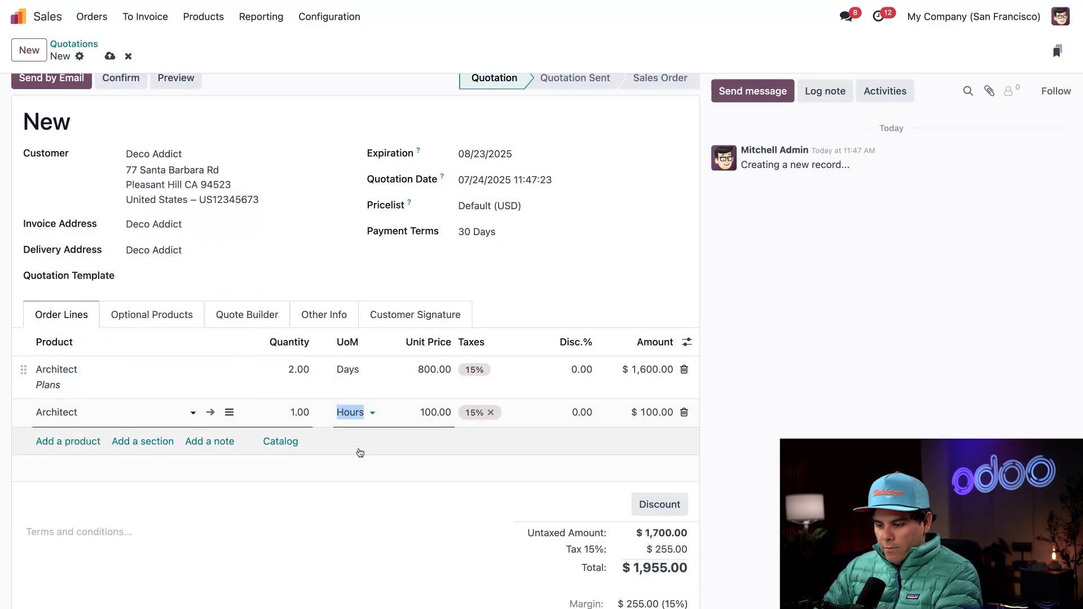
{"action": "left_click", "coordinate": [299, 413]}
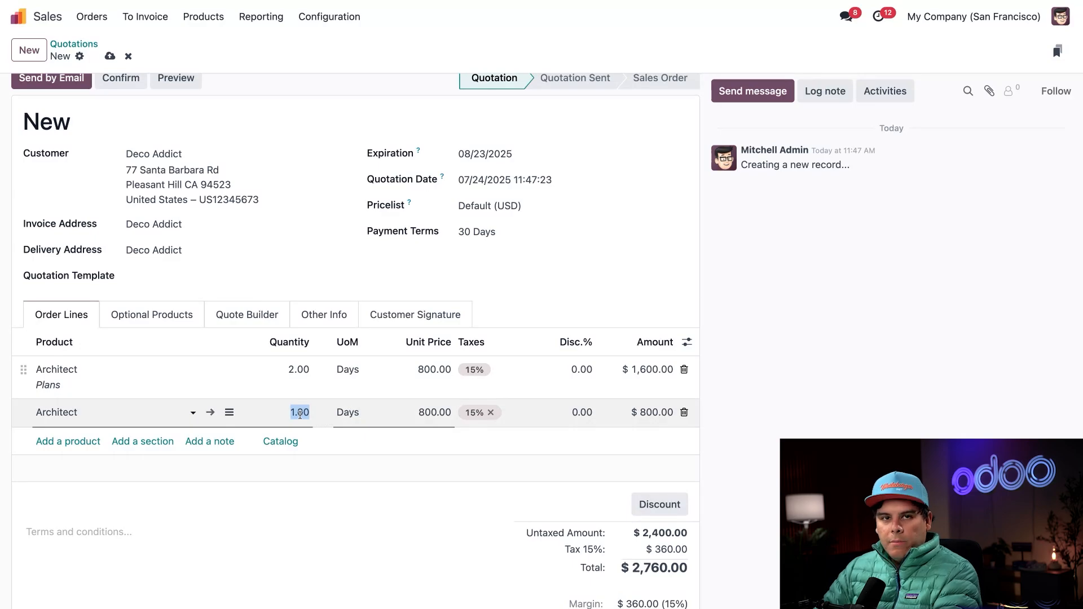
{"action": "type", "text": "5"}
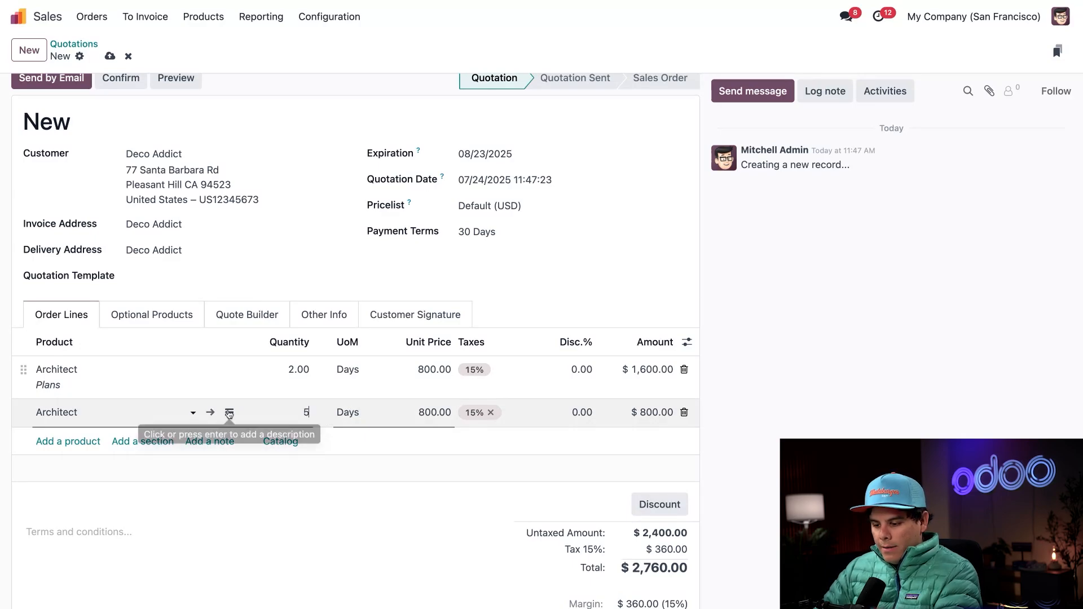
Add the description "Work Permit" to the second Architect order line
{"action": "left_click", "coordinate": [229, 413]}
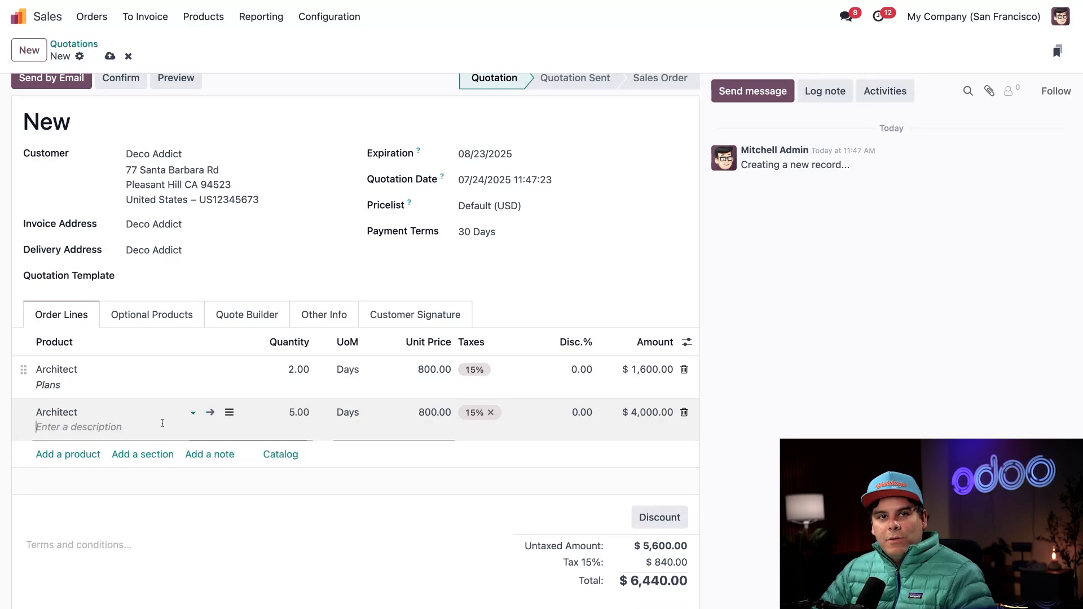
{"action": "type", "text": "Wotk"}
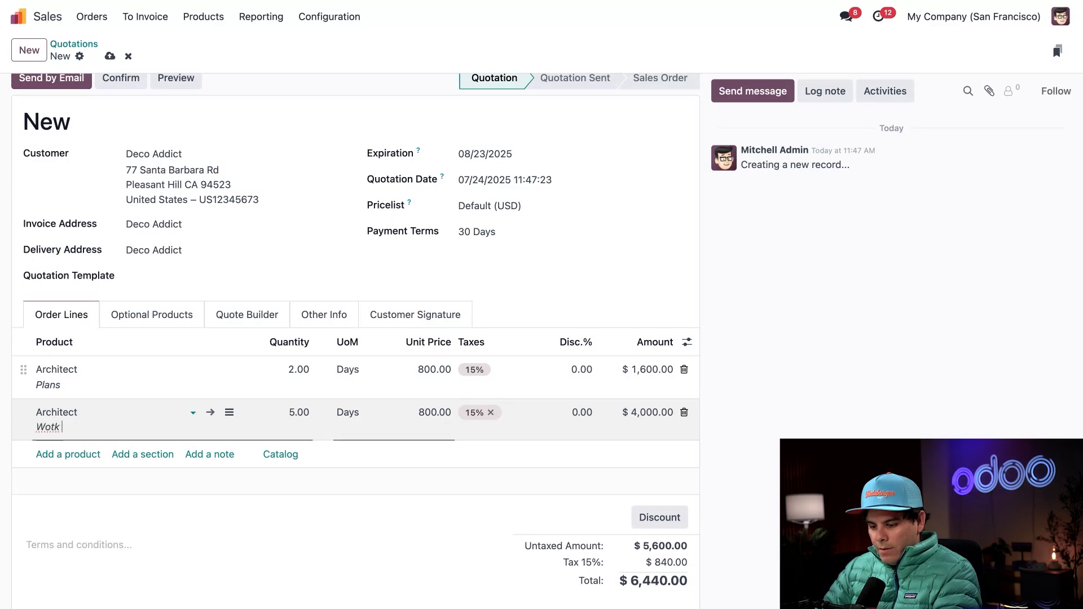
{"action": "key", "text": "BackSpace"}
{"action": "key", "text": "BackSpace"}
{"action": "type", "text": "rk Permit"}
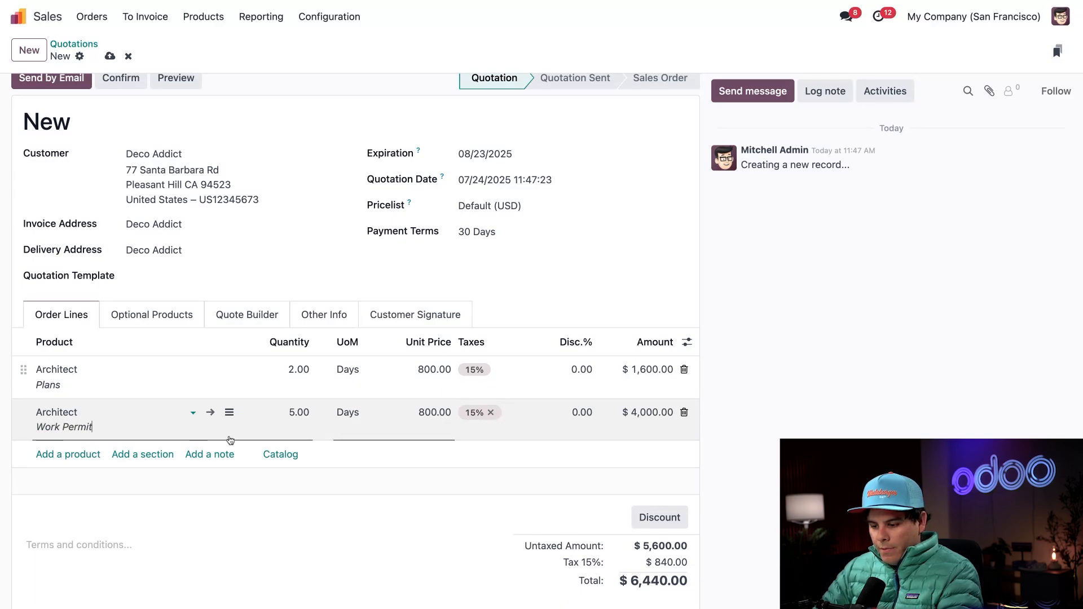
Add a Workers line to the quotation with a quantity of 10 Days and the description "Building Foundation"
{"action": "left_click", "coordinate": [82, 455]}
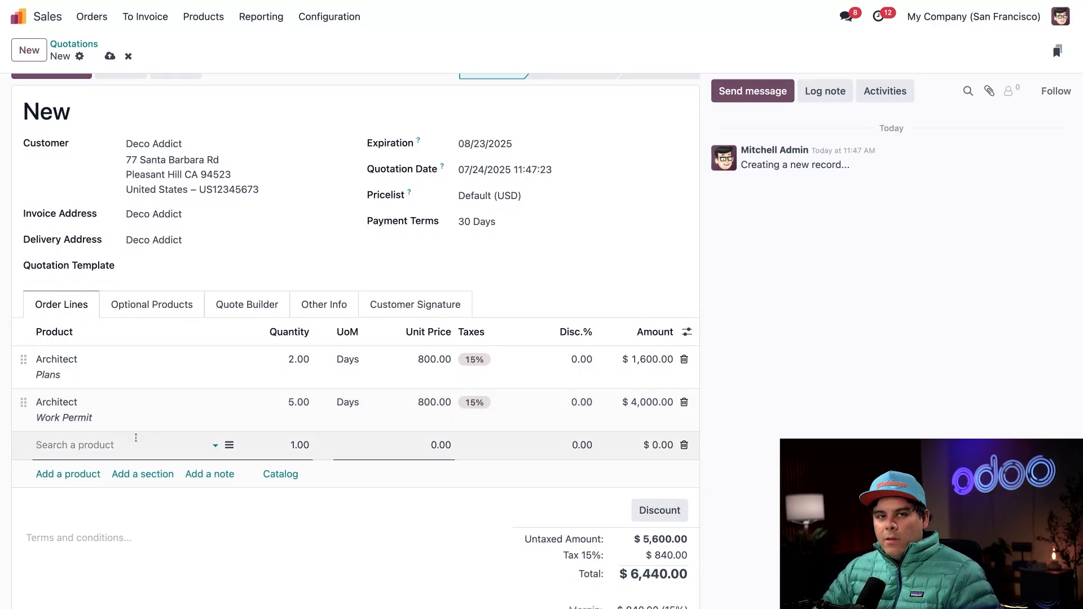
{"action": "type", "text": "work"}
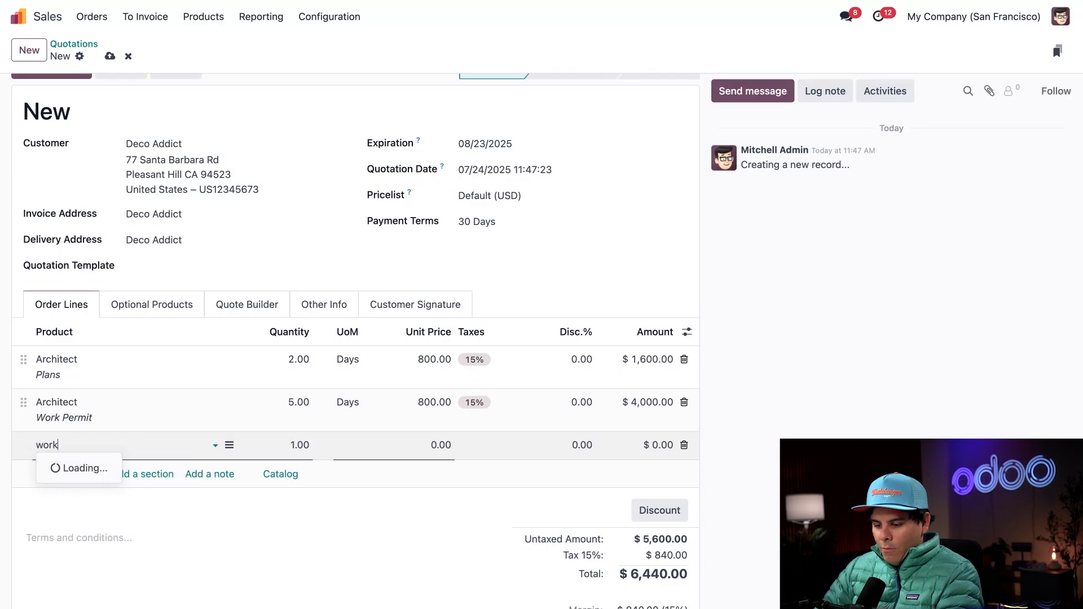
{"action": "left_click", "coordinate": [92, 506]}
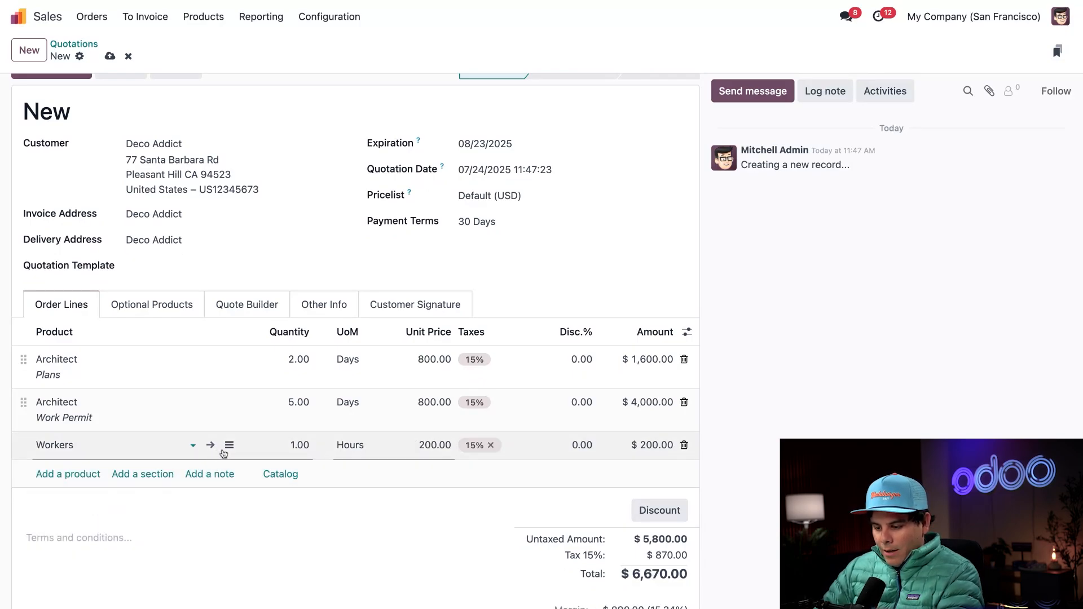
{"action": "left_click", "coordinate": [358, 446]}
{"action": "left_click", "coordinate": [362, 485]}
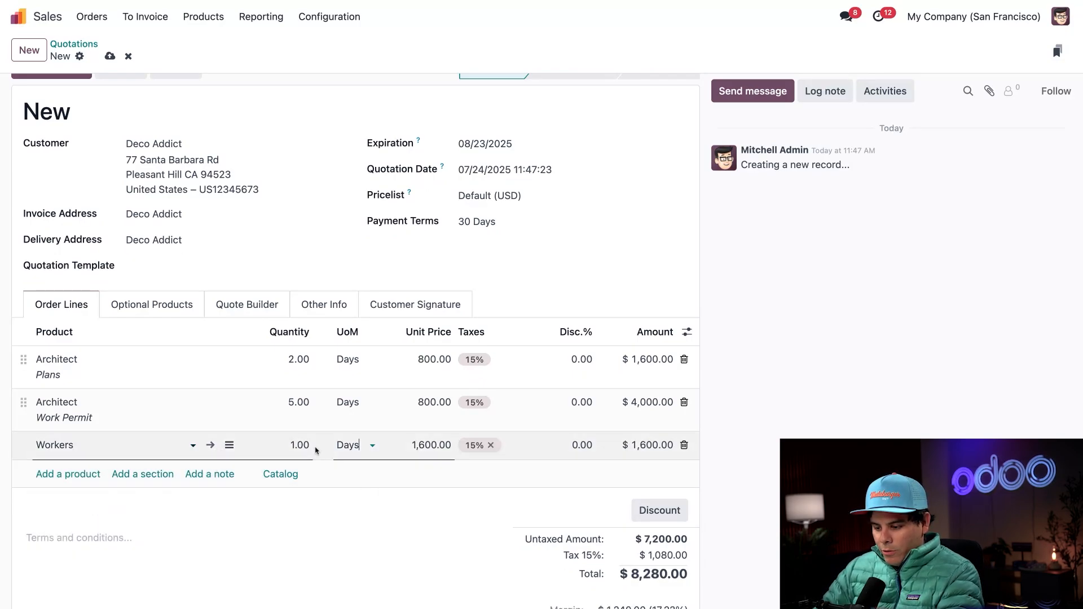
{"action": "left_click", "coordinate": [300, 446]}
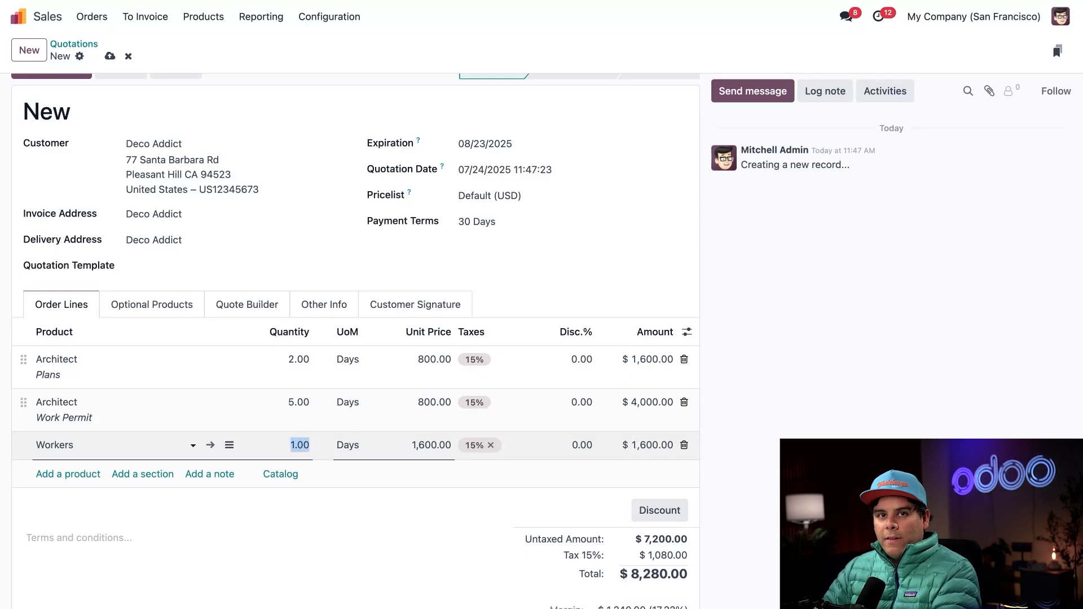
{"action": "type", "text": "10"}
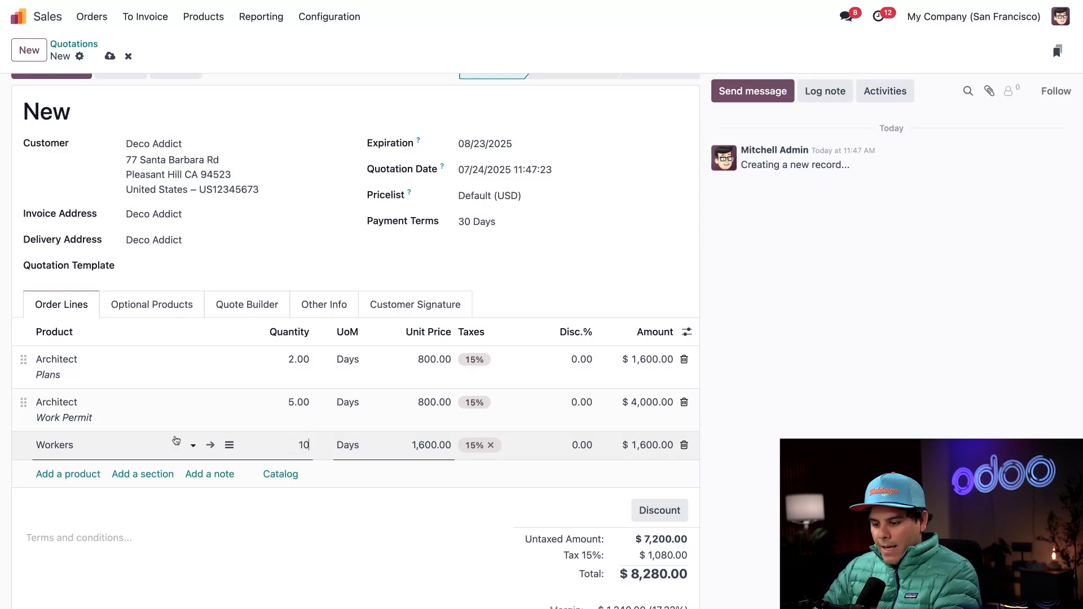
{"action": "left_click", "coordinate": [236, 449]}
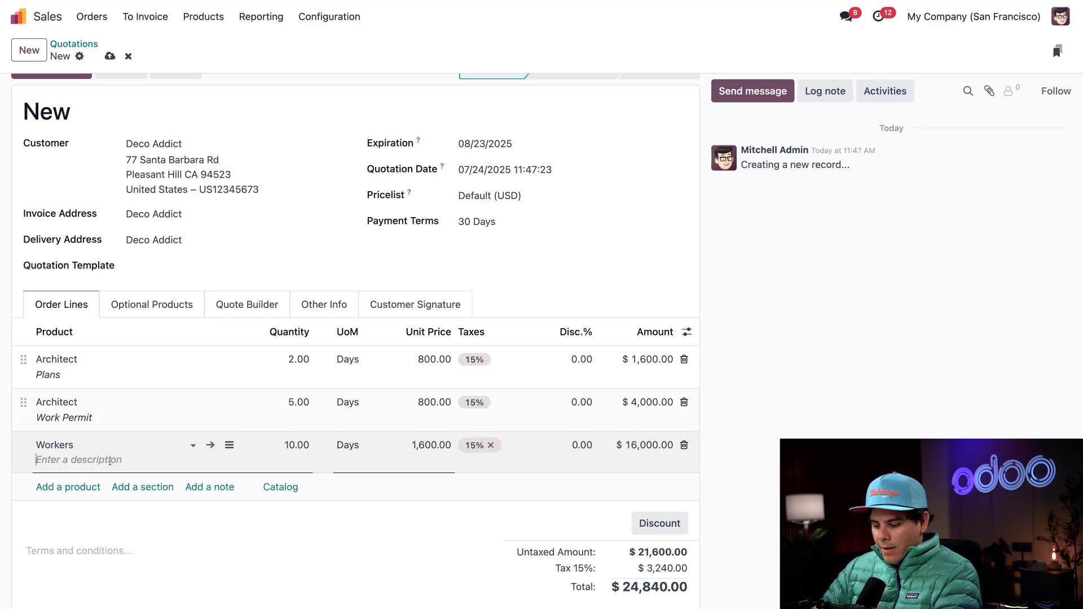
{"action": "type", "text": "Building Fo"}
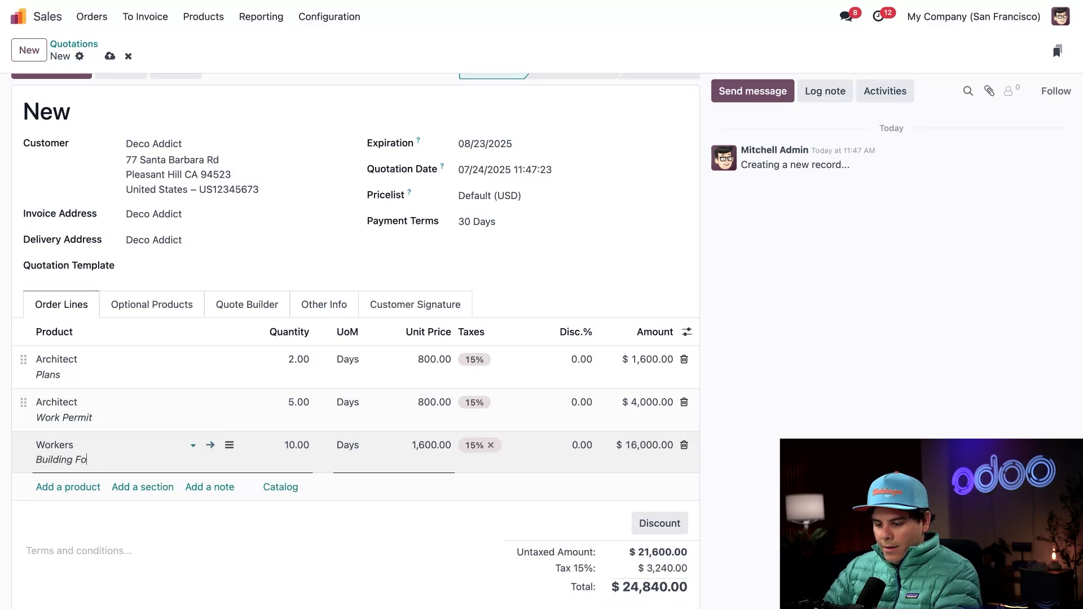
{"action": "type", "text": "undation"}
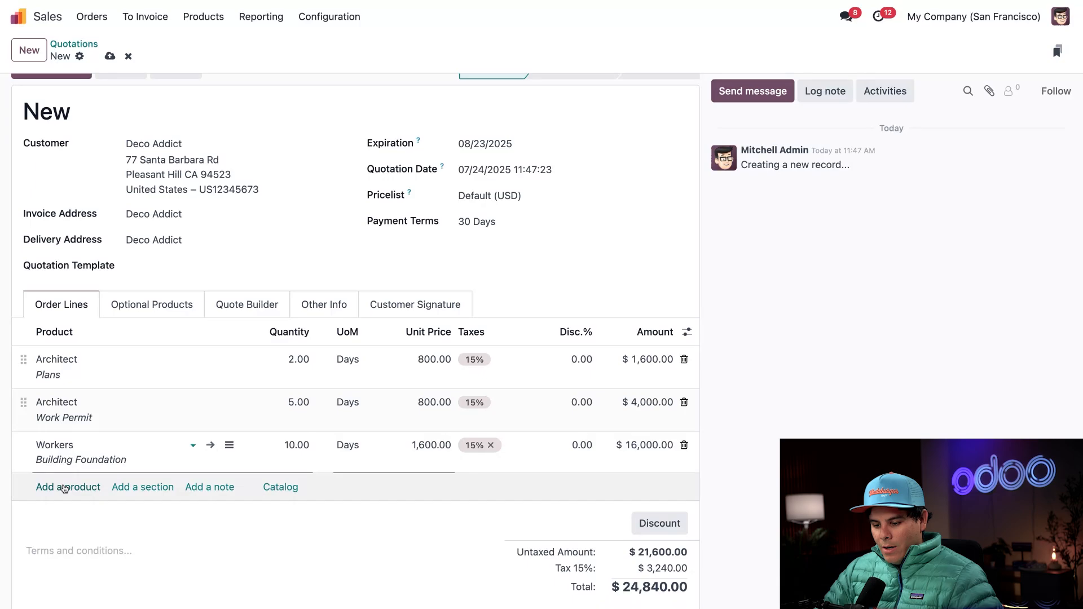
Add another Workers line below the Building Foundation line and set its unit of measure to Days
{"action": "left_click", "coordinate": [68, 487]}
{"action": "scroll", "coordinate": [135, 435], "scroll_direction": "down", "scroll_amount": 1}
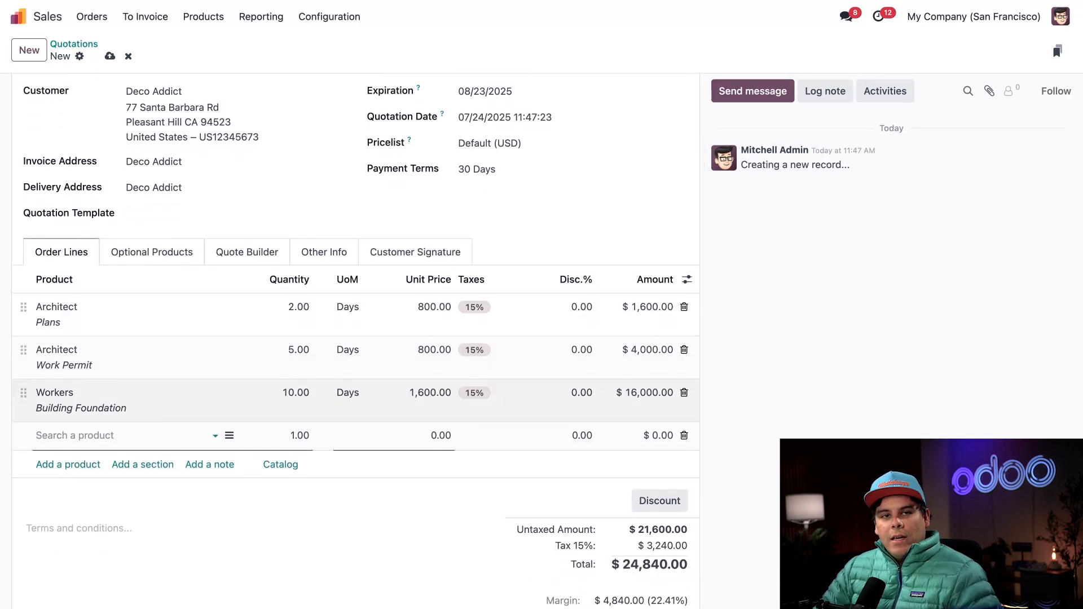
{"action": "type", "text": "work"}
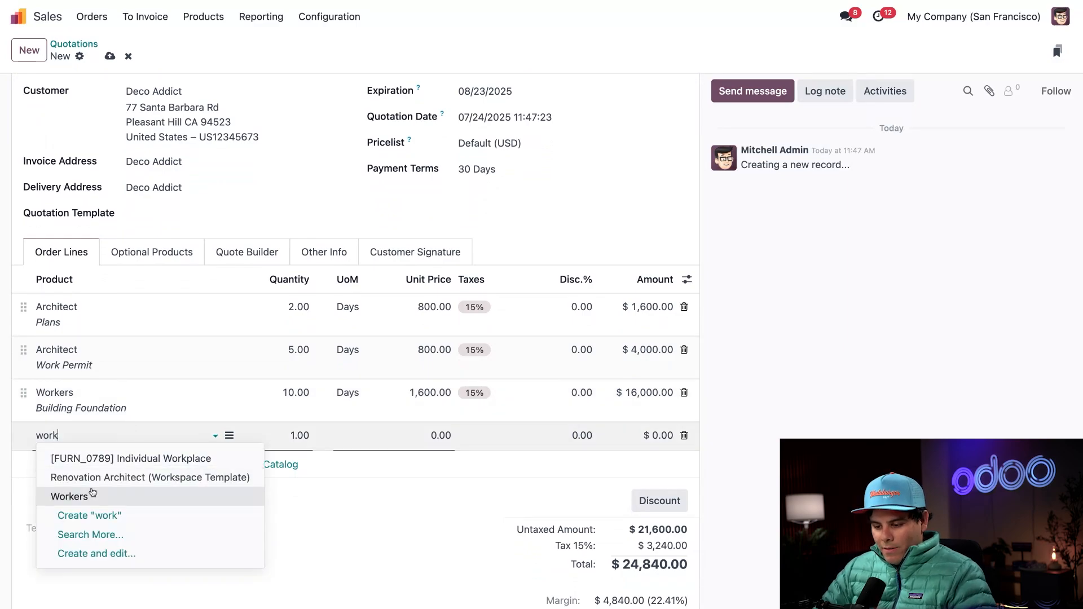
{"action": "left_click", "coordinate": [93, 496]}
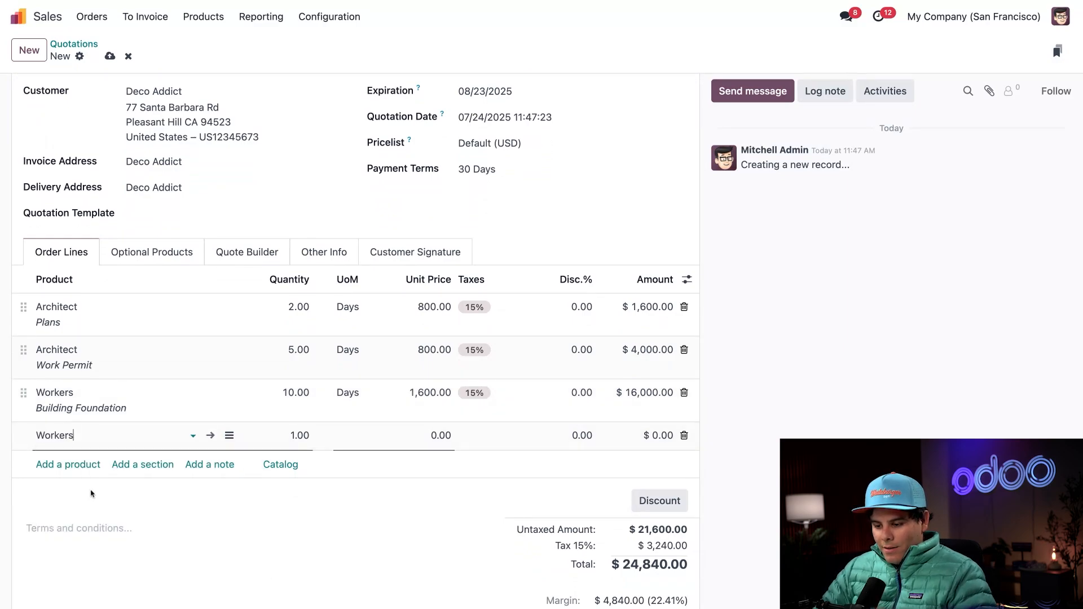
{"action": "left_click", "coordinate": [299, 437]}
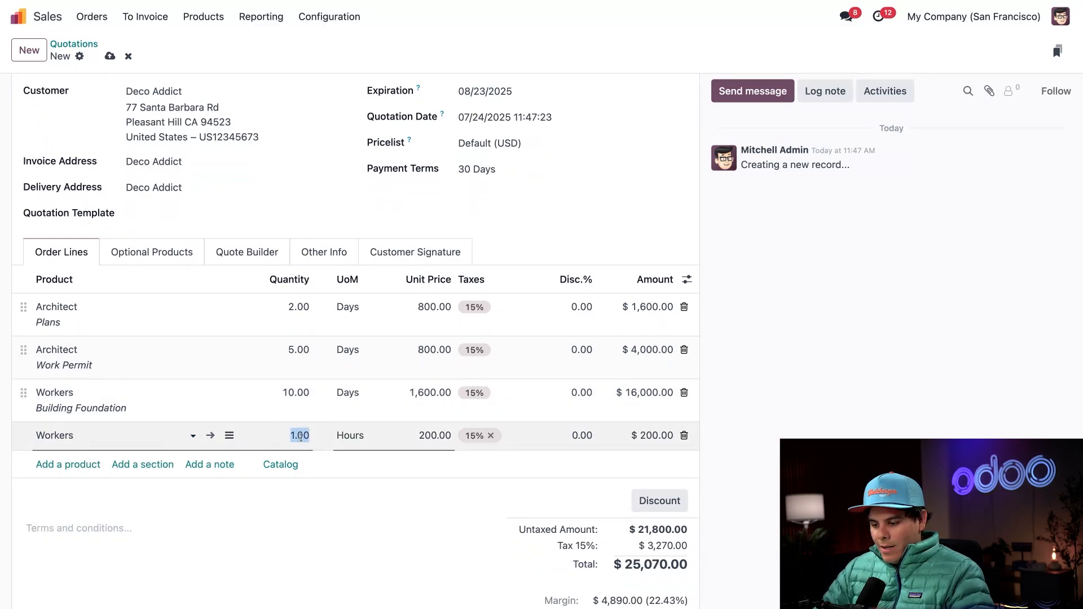
{"action": "key", "text": "Tab"}
{"action": "key", "text": "Down"}
{"action": "key", "text": "Return"}
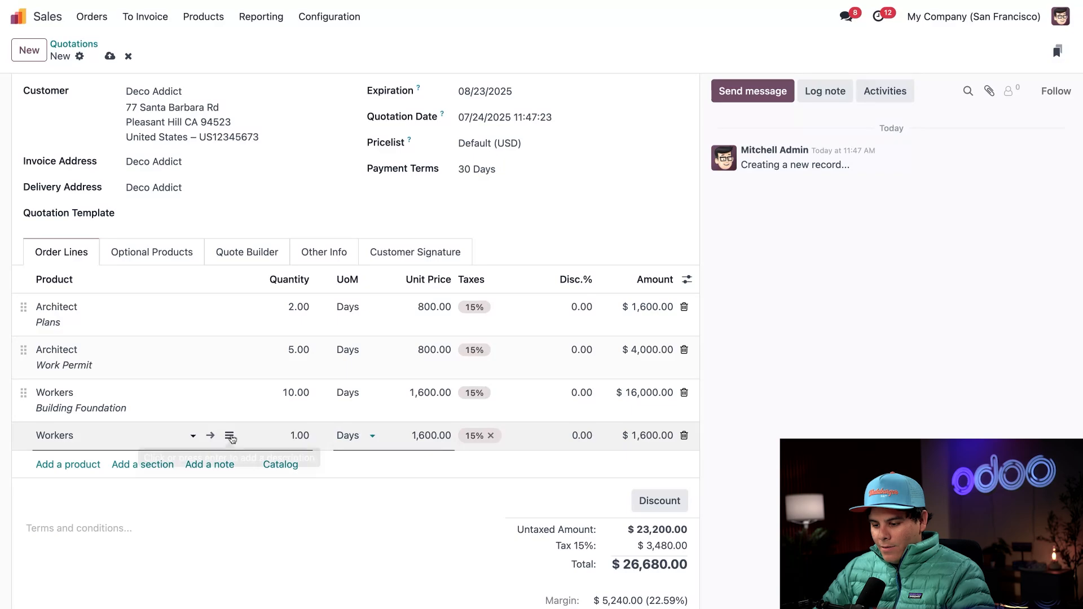
Describe the second Workers line as "Roof" and set its quantity to 3
{"action": "left_click", "coordinate": [229, 436]}
{"action": "type", "text": "Roof"}
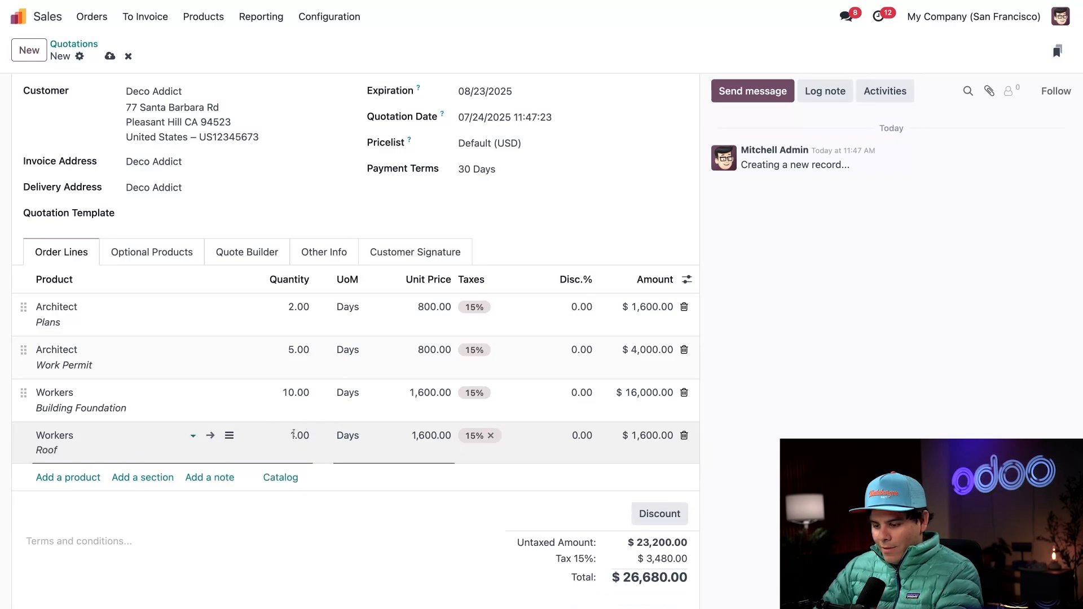
{"action": "left_click", "coordinate": [297, 438]}
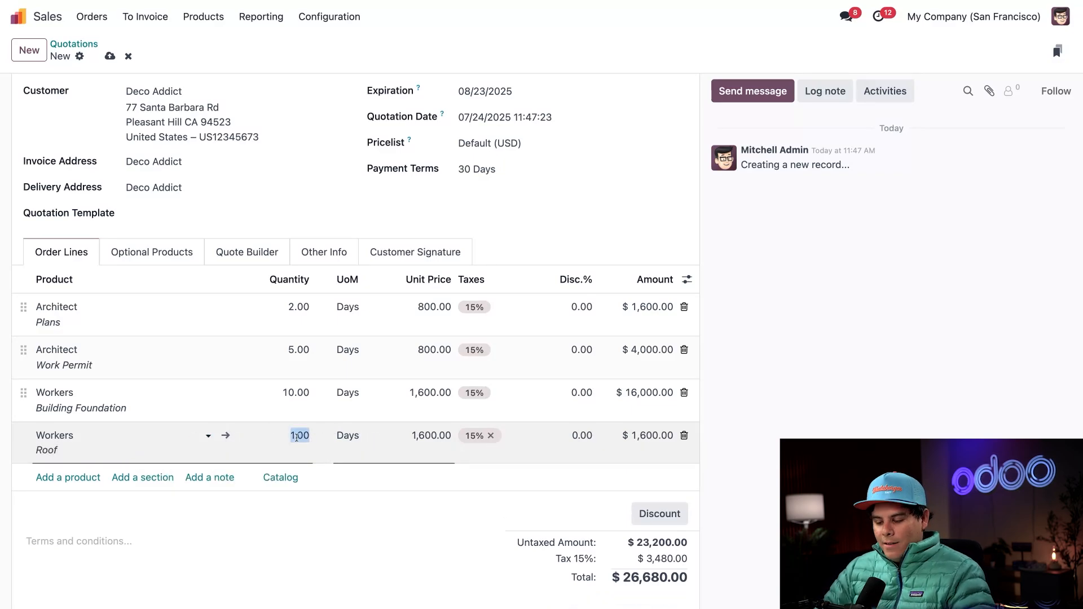
{"action": "type", "text": "3"}
{"action": "left_click", "coordinate": [436, 530]}
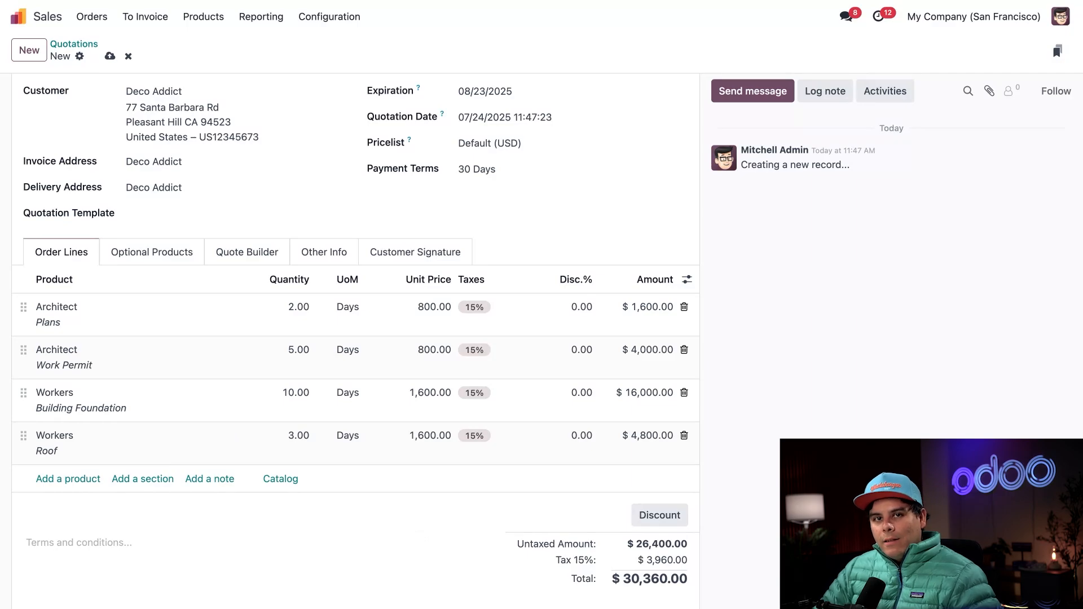
Email the quotation to the customer, accepting the Light document layout and the prepared message
{"action": "scroll", "coordinate": [307, 380], "scroll_direction": "up", "scroll_amount": 3}
{"action": "left_click", "coordinate": [60, 93]}
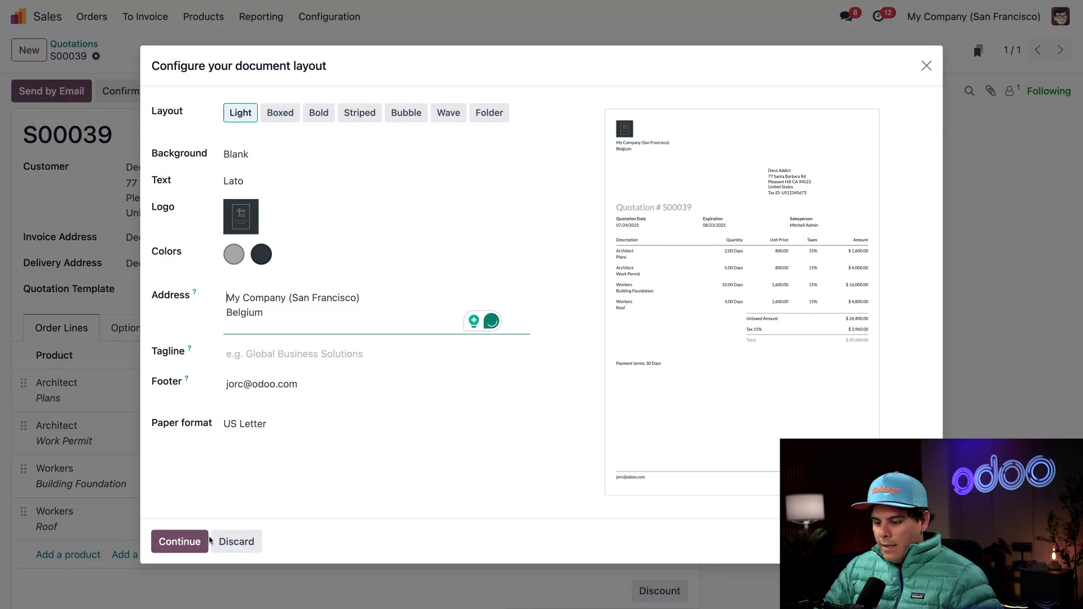
{"action": "left_click", "coordinate": [191, 547]}
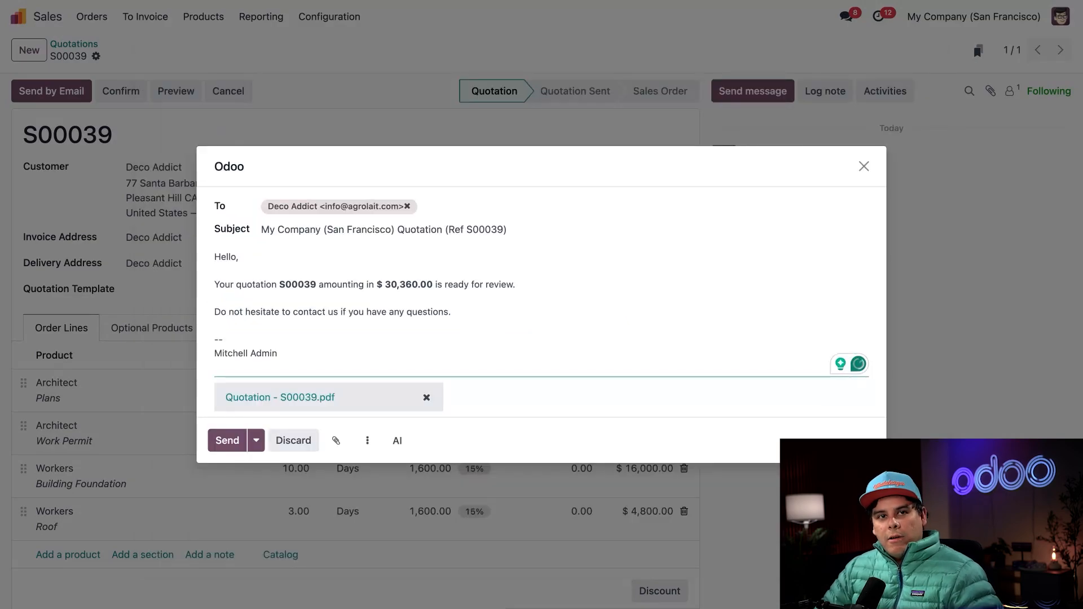
{"action": "left_click", "coordinate": [227, 439]}
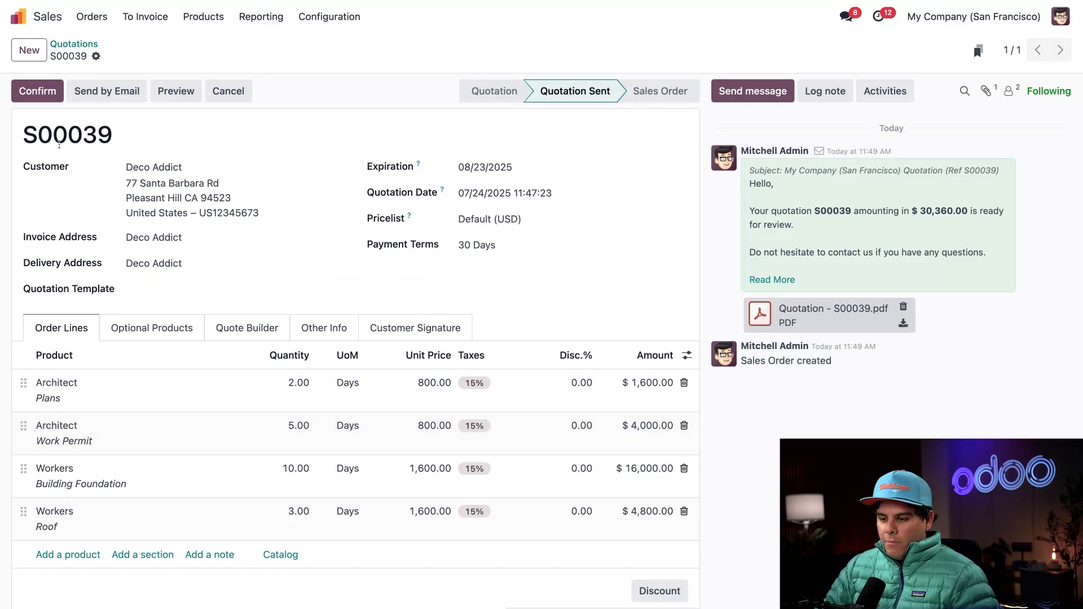
Confirm the quotation as a sales order and open the tasks of its linked project
{"action": "left_click", "coordinate": [38, 91]}
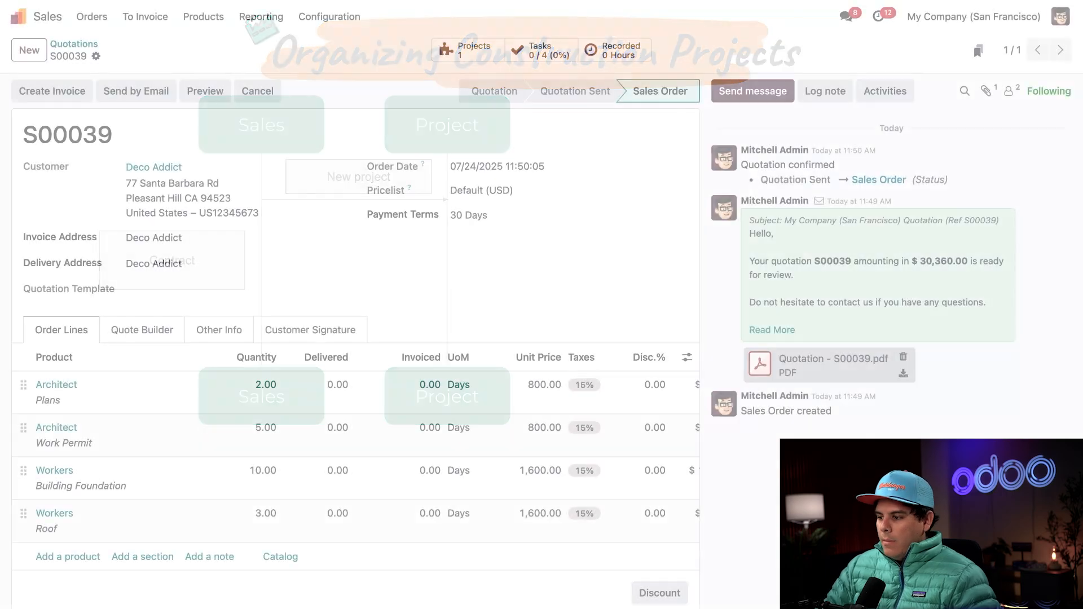
{"action": "left_click", "coordinate": [469, 49]}
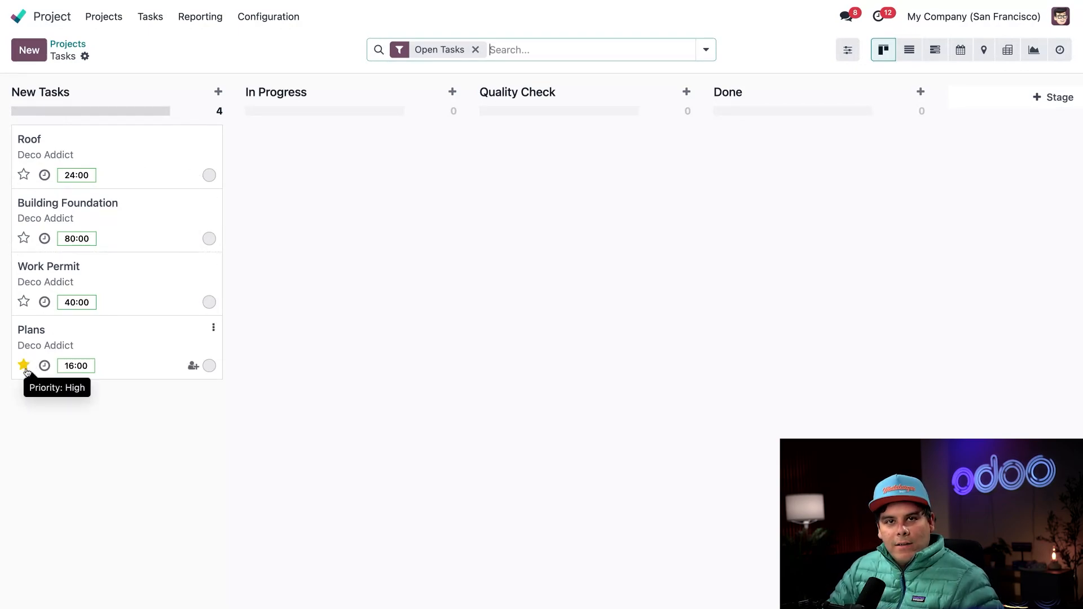
Mark the Work Permit task as high priority and move the Plans task to the In Progress stage
{"action": "left_click", "coordinate": [23, 301]}
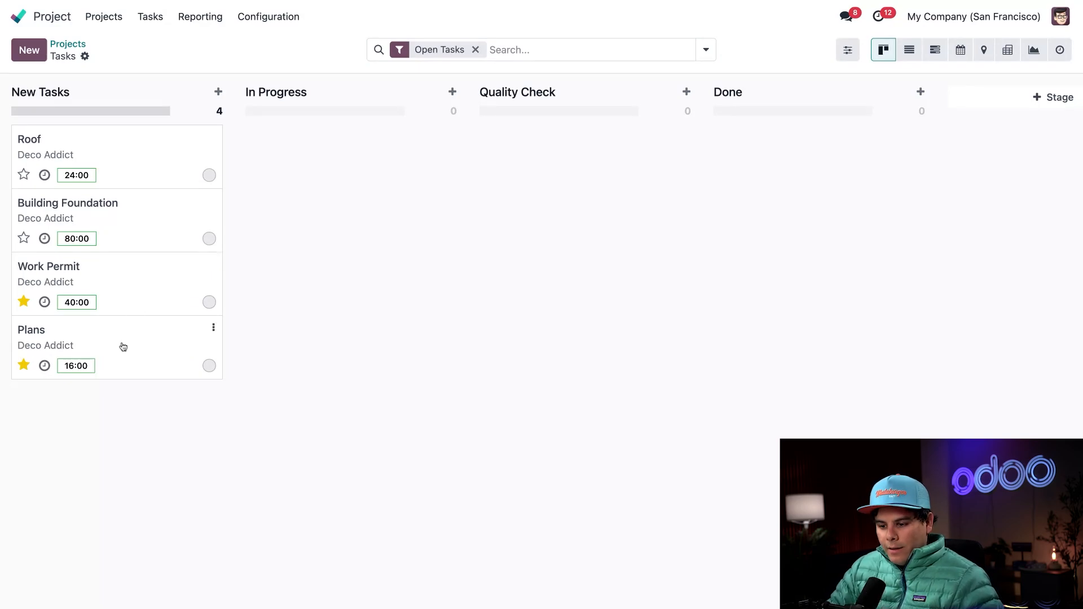
{"action": "left_click_drag", "start_coordinate": [123, 346], "coordinate": [330, 332]}
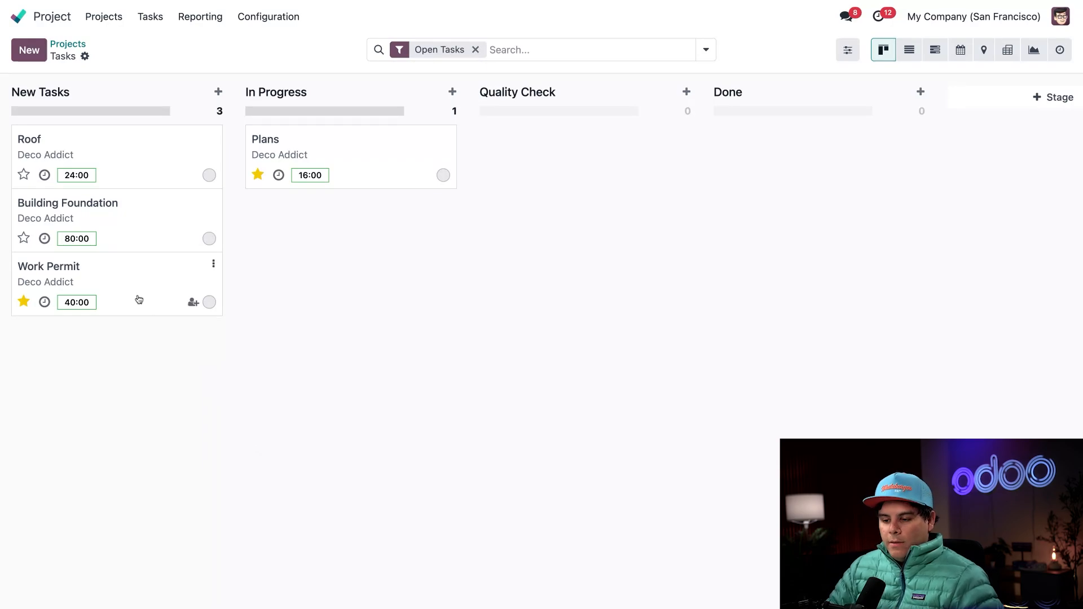
Schedule a To-Do activity on the Work Permit task, summarized "Double-check the plan to ensure it's up to code" and due 07/27/2025
{"action": "left_click", "coordinate": [45, 303]}
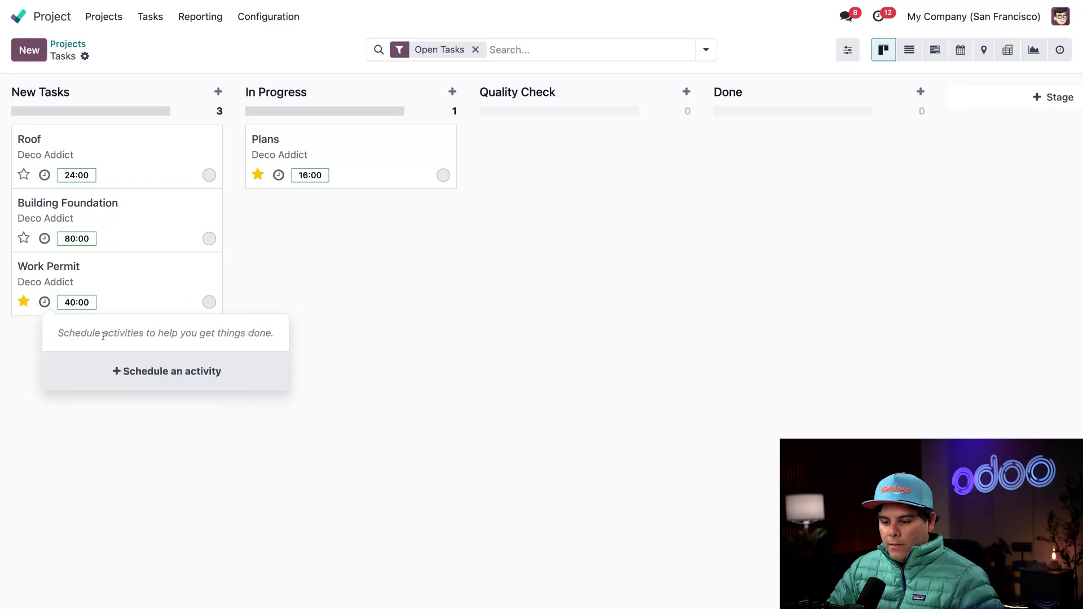
{"action": "left_click", "coordinate": [126, 370]}
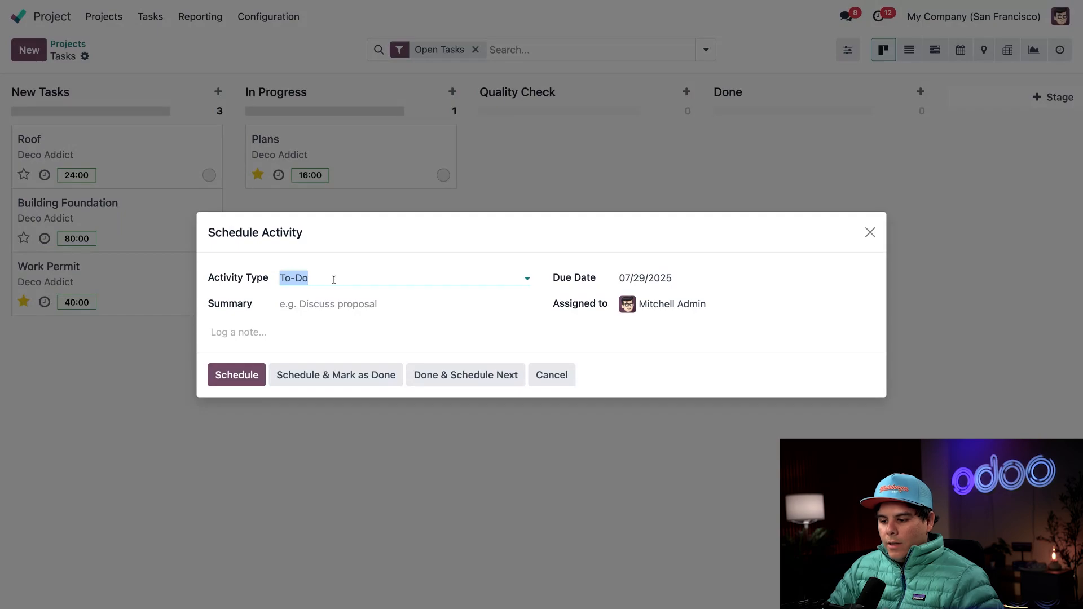
{"action": "left_click", "coordinate": [315, 304]}
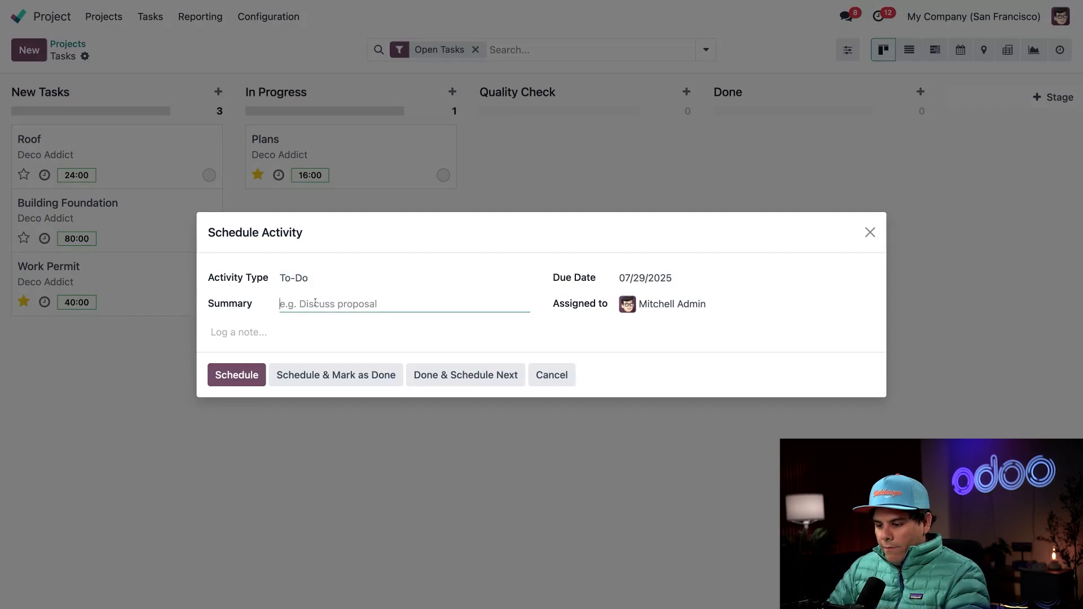
{"action": "type", "text": "Double-check the plan to ensure it's up to code"}
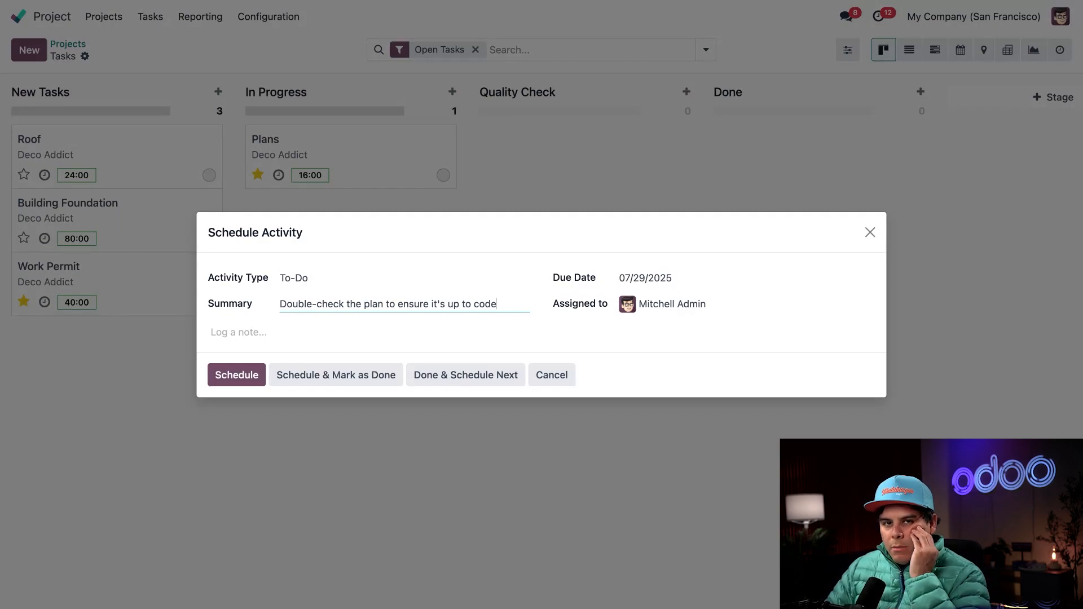
{"action": "left_click", "coordinate": [660, 285]}
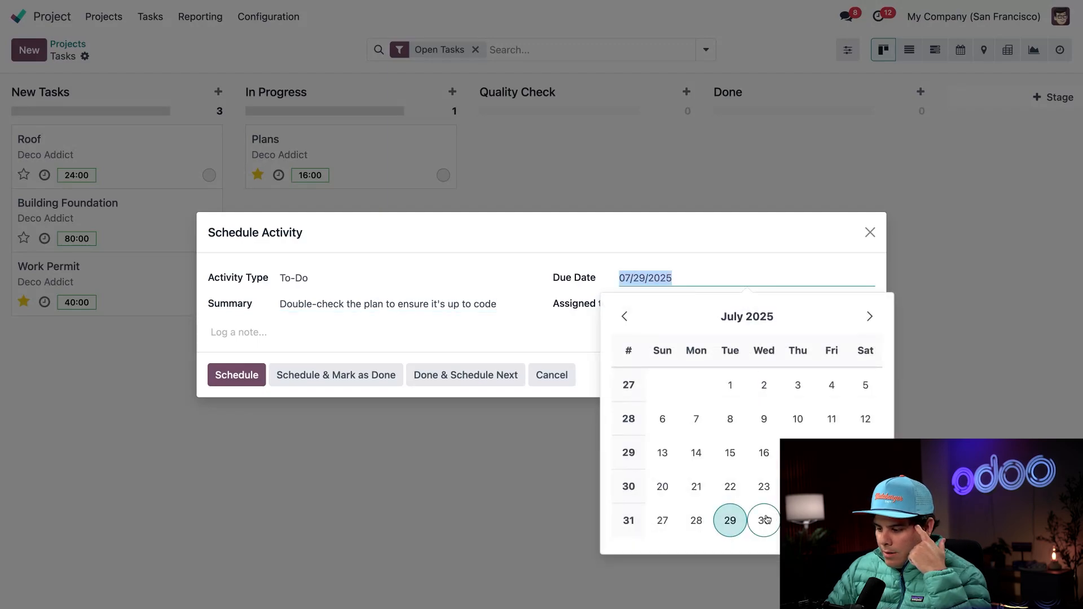
{"action": "left_click", "coordinate": [798, 520]}
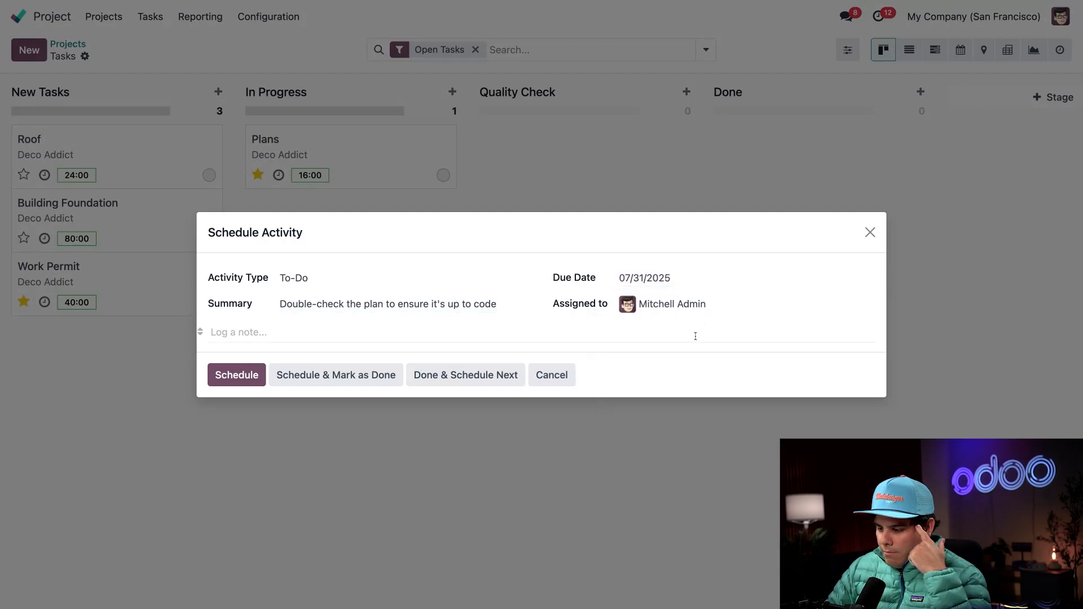
{"action": "left_click", "coordinate": [689, 285]}
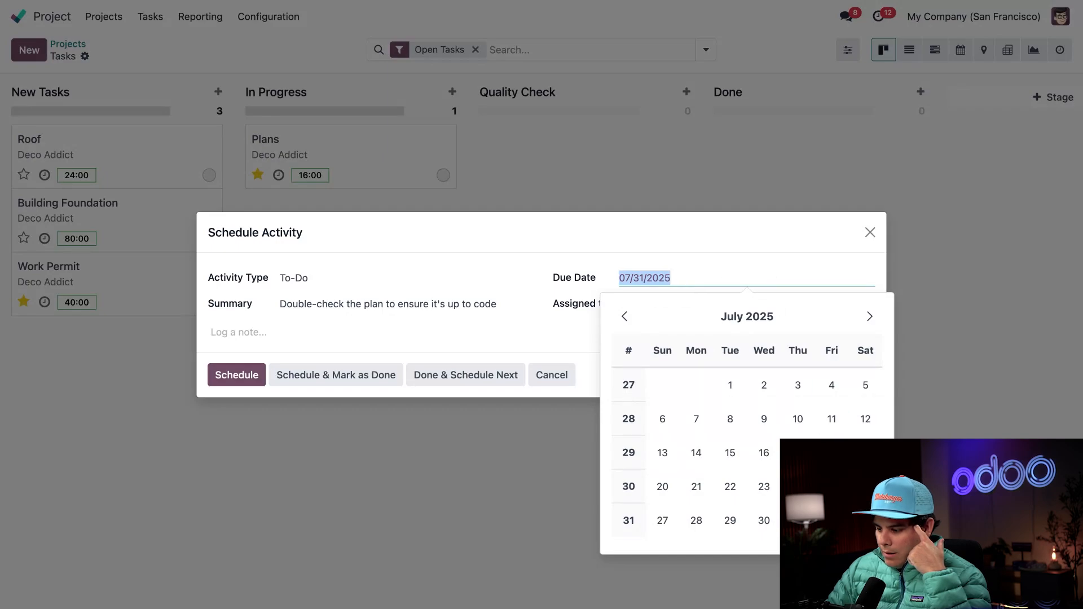
{"action": "left_click", "coordinate": [673, 521]}
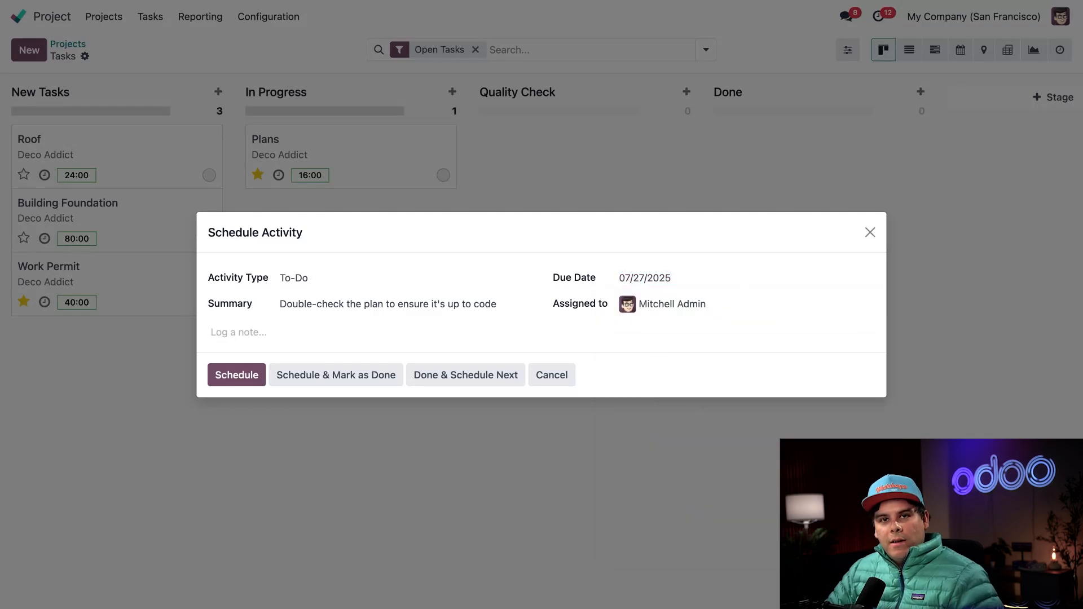
{"action": "left_click", "coordinate": [222, 377]}
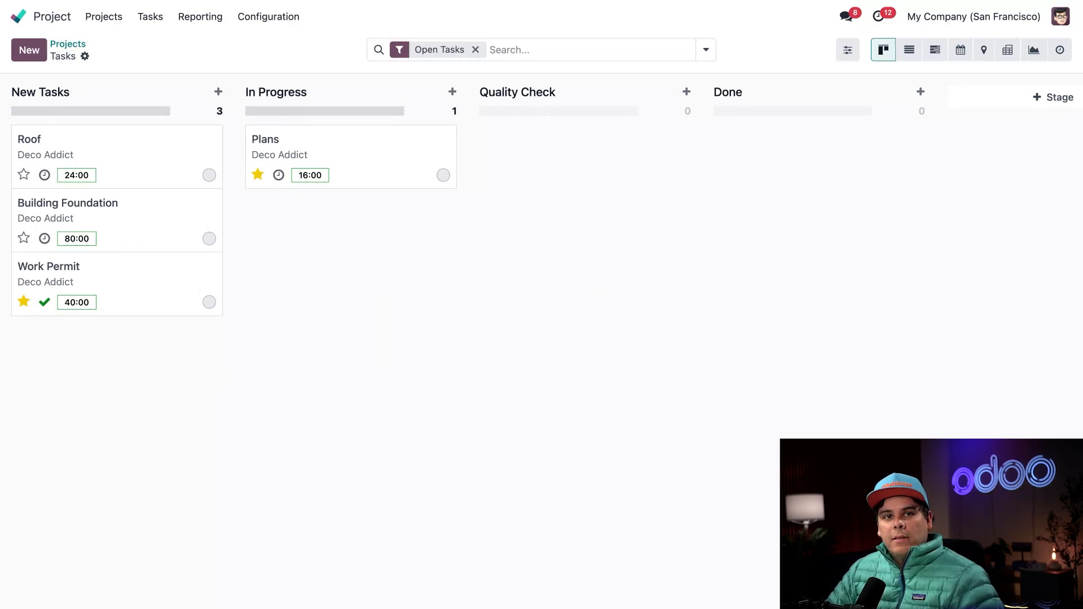
Open the Work Permit task and assign it to the administrator user
{"action": "left_click", "coordinate": [142, 282]}
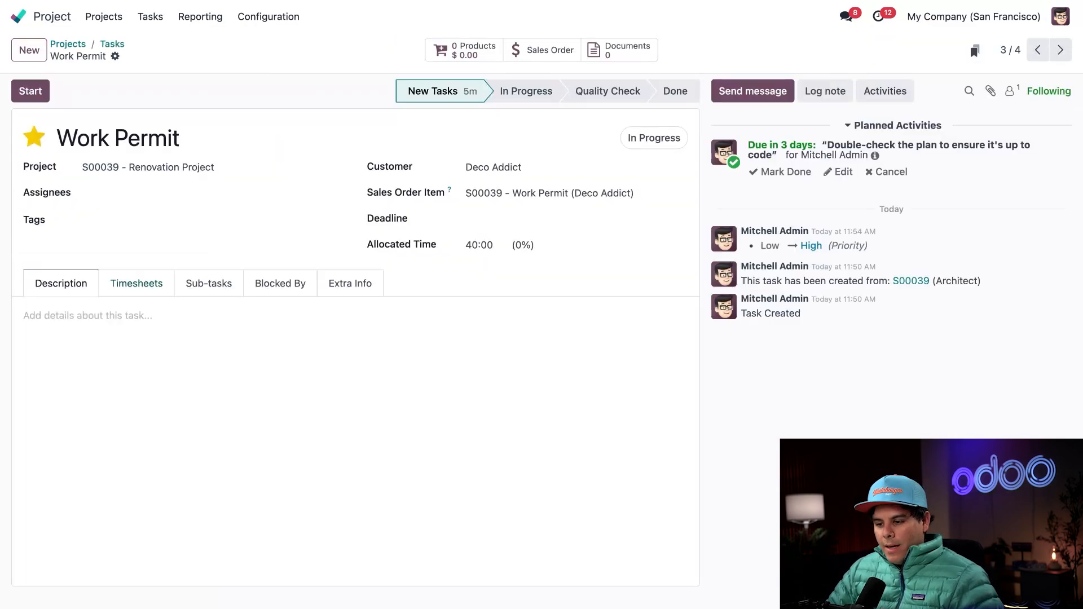
{"action": "left_click", "coordinate": [119, 194]}
{"action": "left_click", "coordinate": [130, 214]}
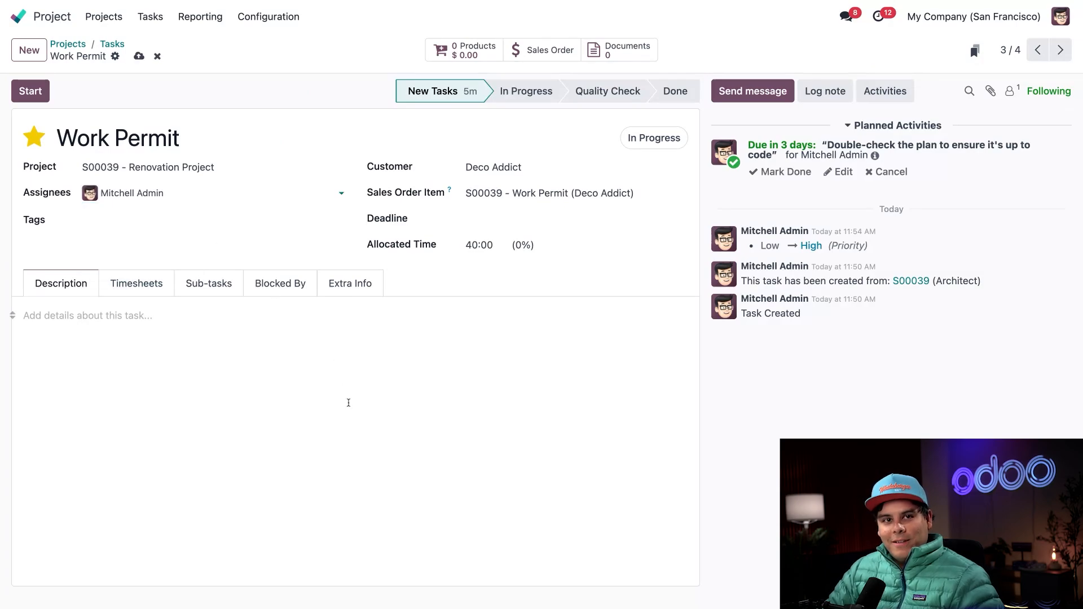
{"action": "left_click", "coordinate": [348, 403]}
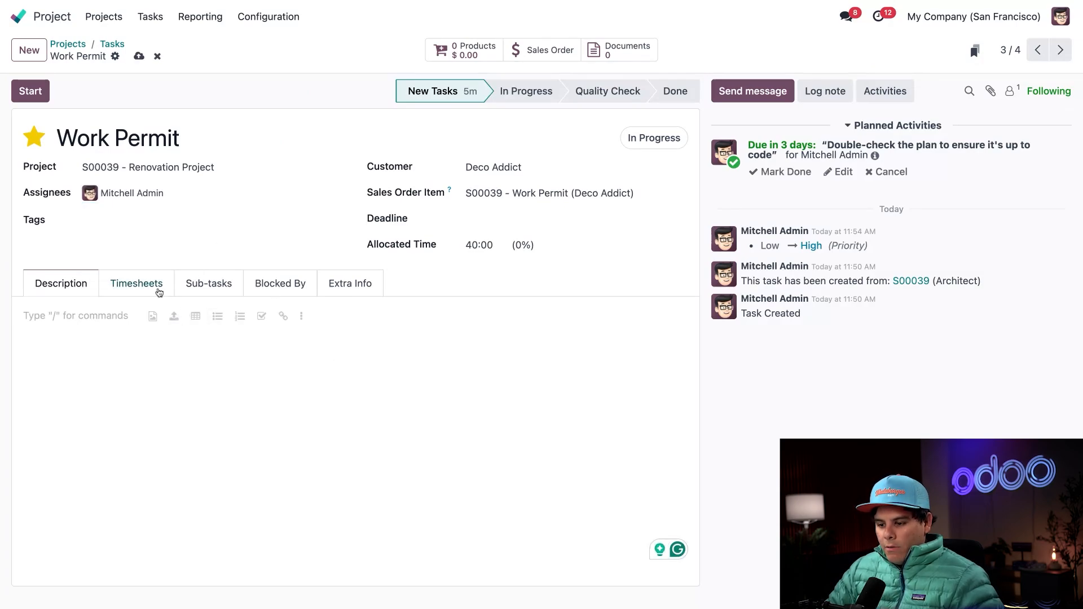
Add a timesheet line with 24:00 time spent to the Work Permit task
{"action": "left_click", "coordinate": [159, 292]}
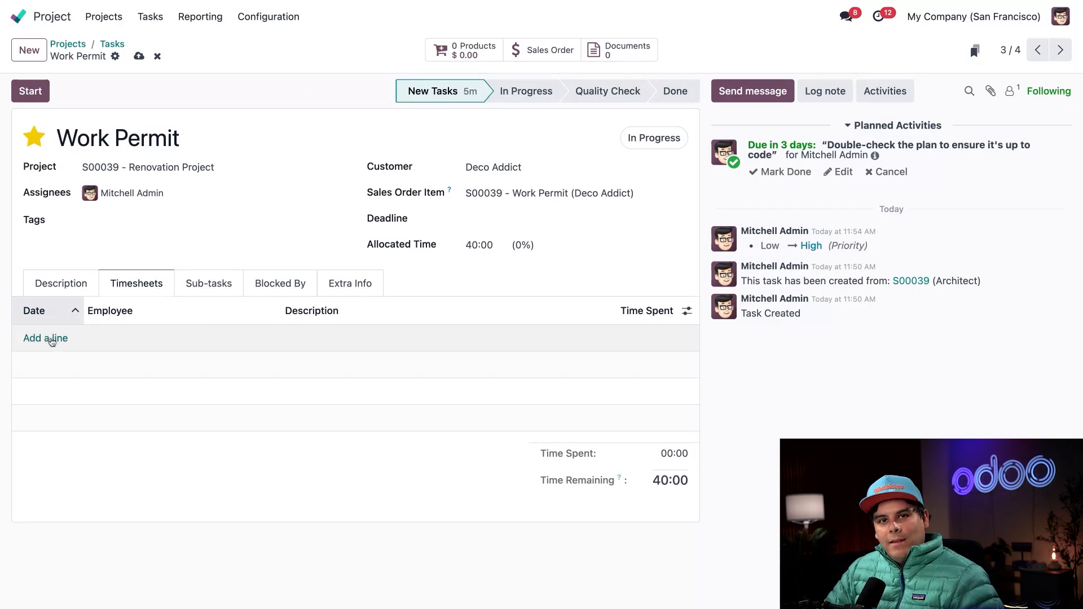
{"action": "left_click", "coordinate": [51, 338]}
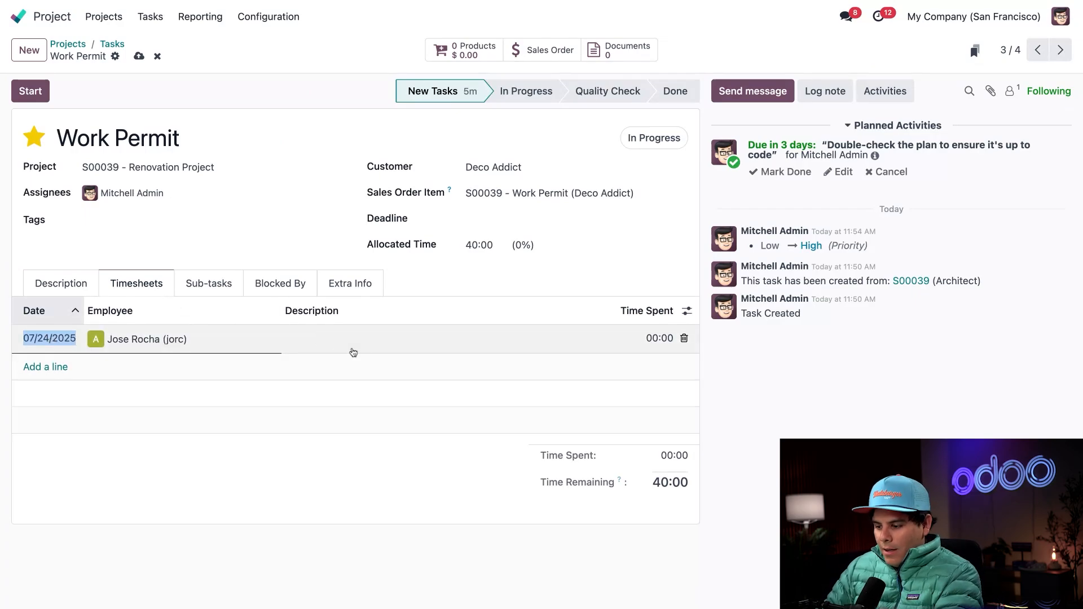
{"action": "left_click", "coordinate": [647, 338]}
{"action": "type", "text": "24"}
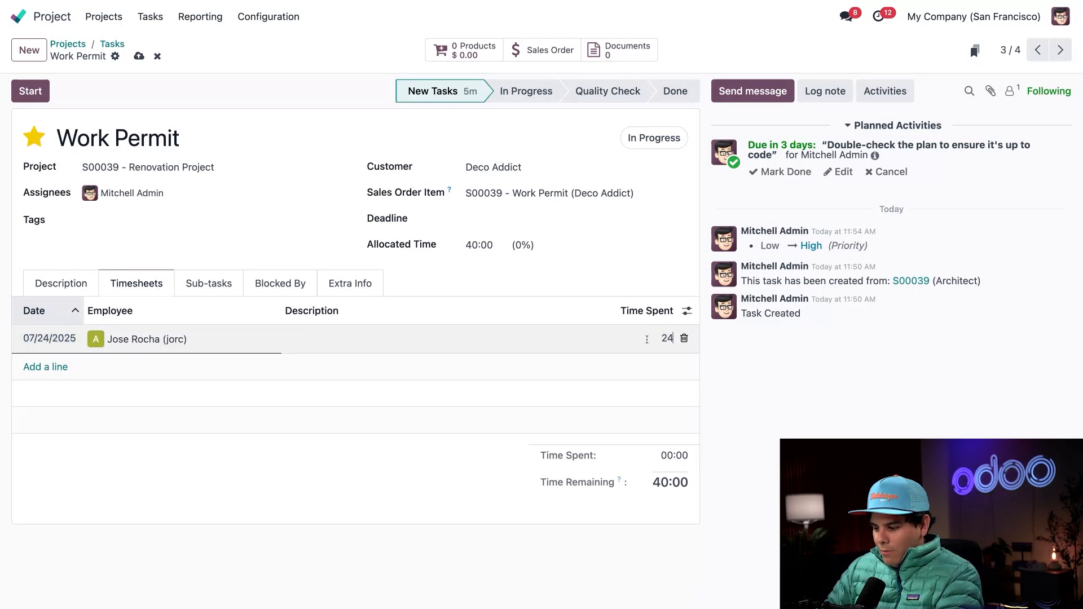
{"action": "type", "text": ":00"}
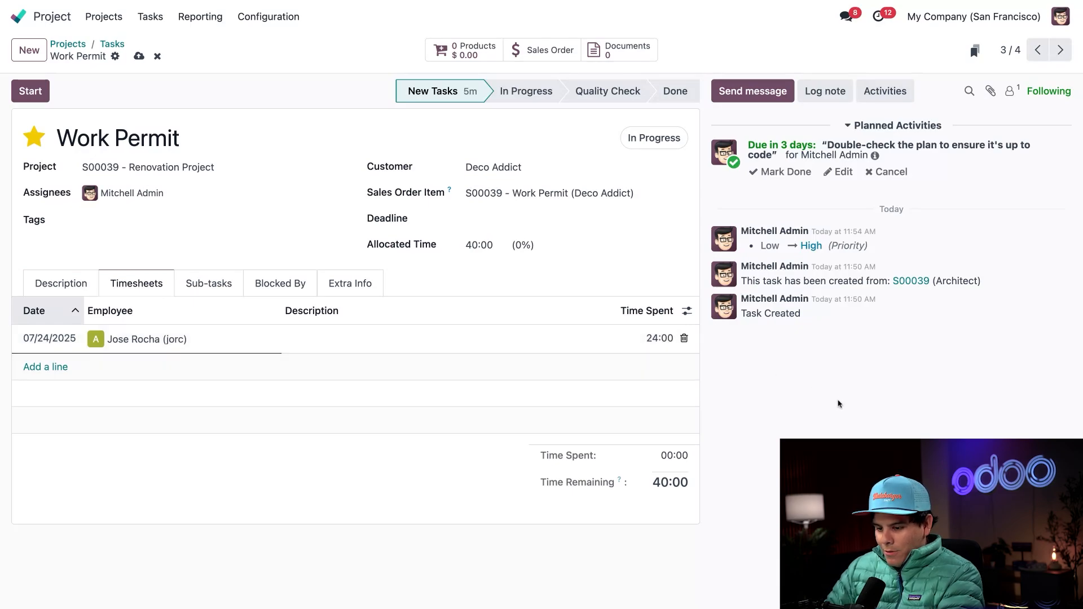
{"action": "left_click", "coordinate": [834, 403]}
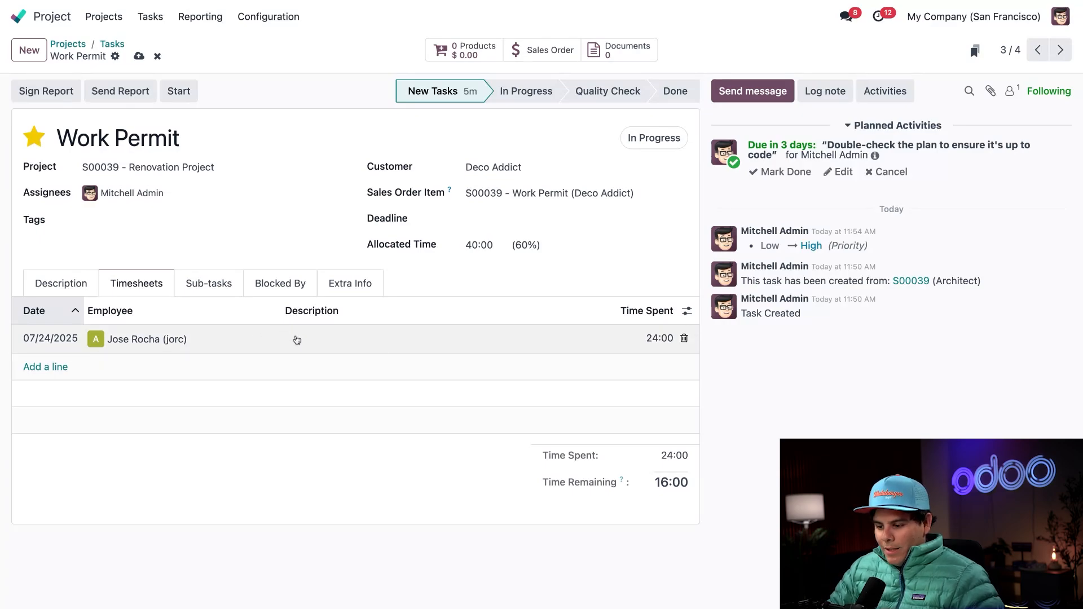
Describe the Work Permit timesheet line as "Researched building codes" and save the task
{"action": "left_click", "coordinate": [315, 342]}
{"action": "type", "text": "Researched"}
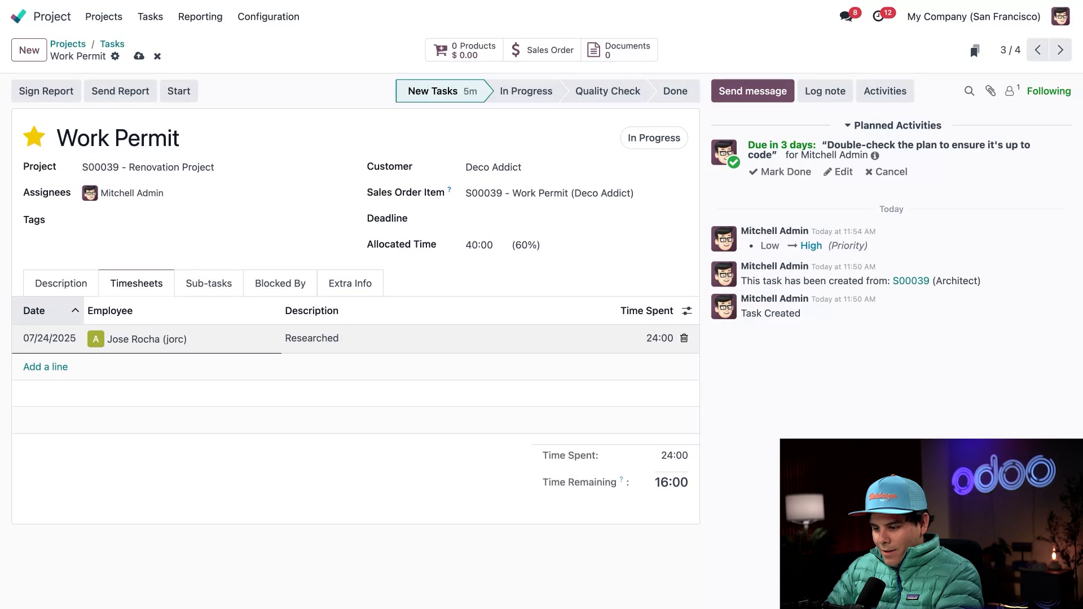
{"action": "type", "text": " building codes"}
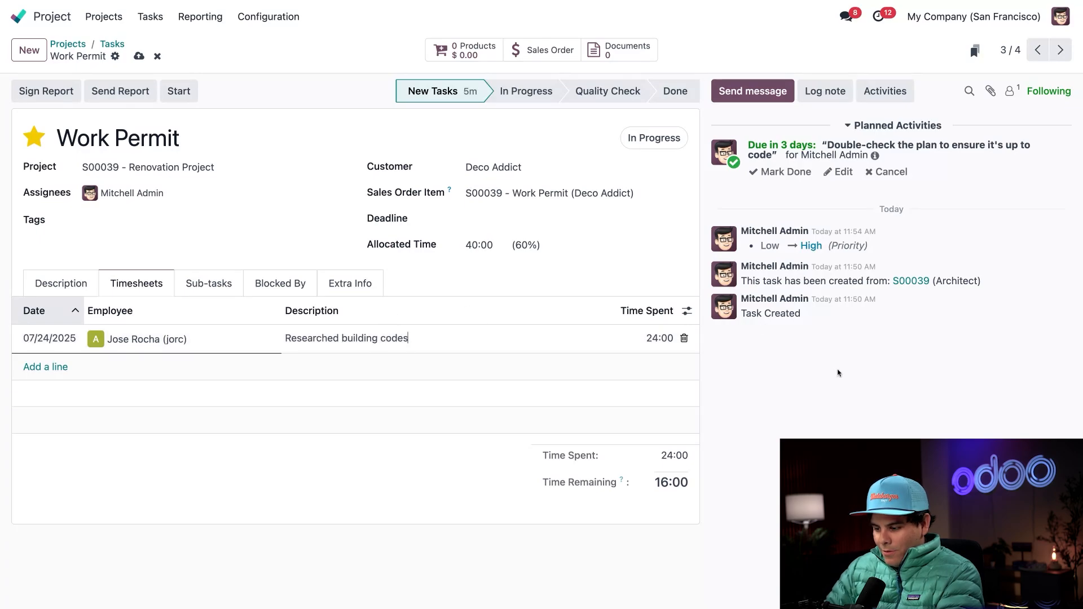
{"action": "left_click", "coordinate": [761, 396]}
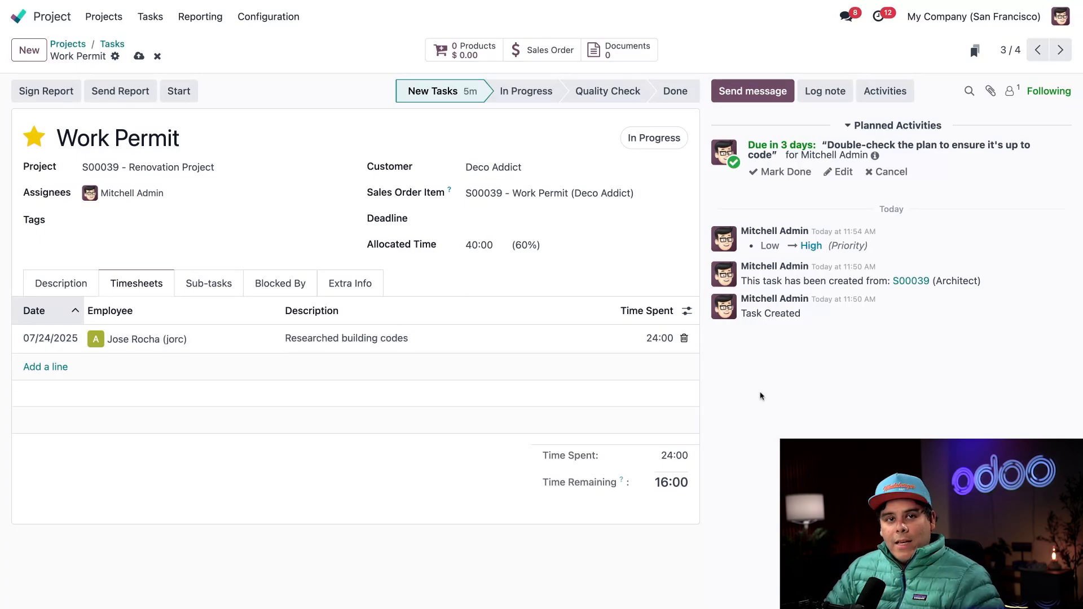
{"action": "left_click", "coordinate": [138, 56]}
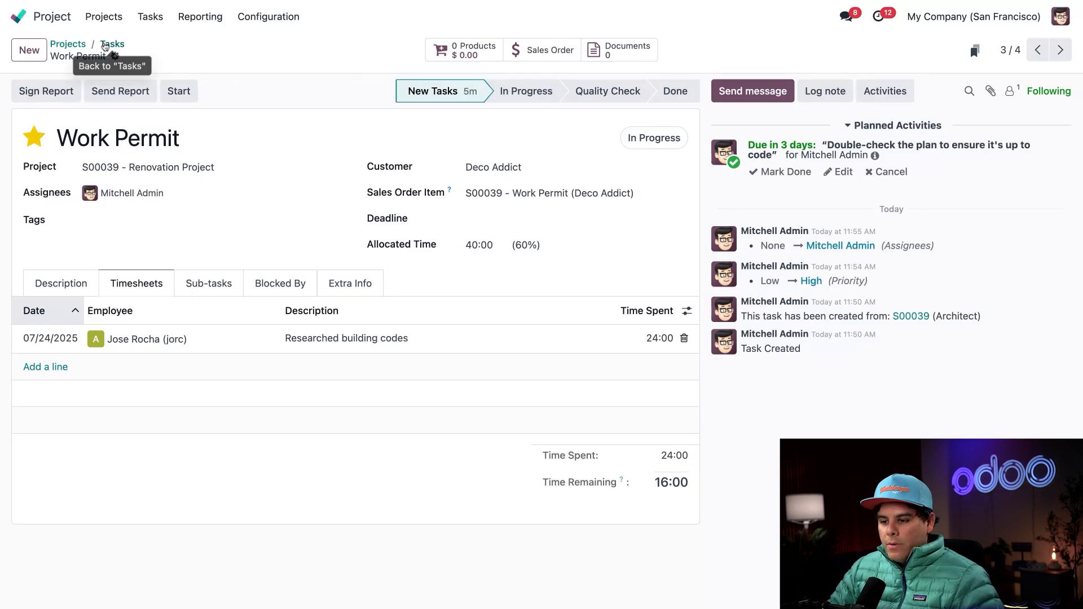
Open the Plans task from the task board and run its timer, pausing and stopping it
{"action": "left_click", "coordinate": [106, 45]}
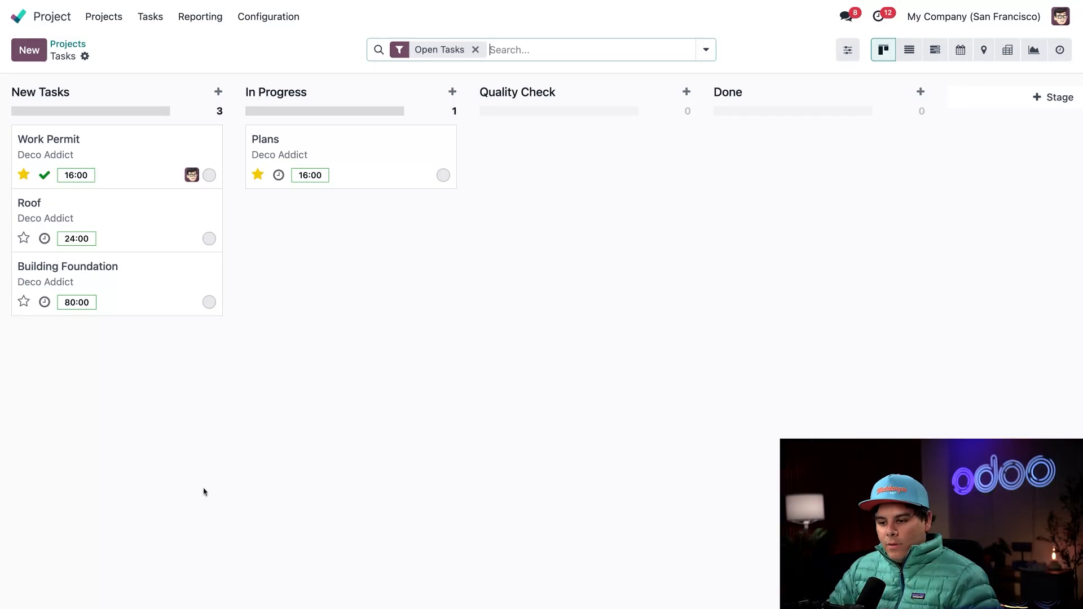
{"action": "left_click", "coordinate": [350, 161]}
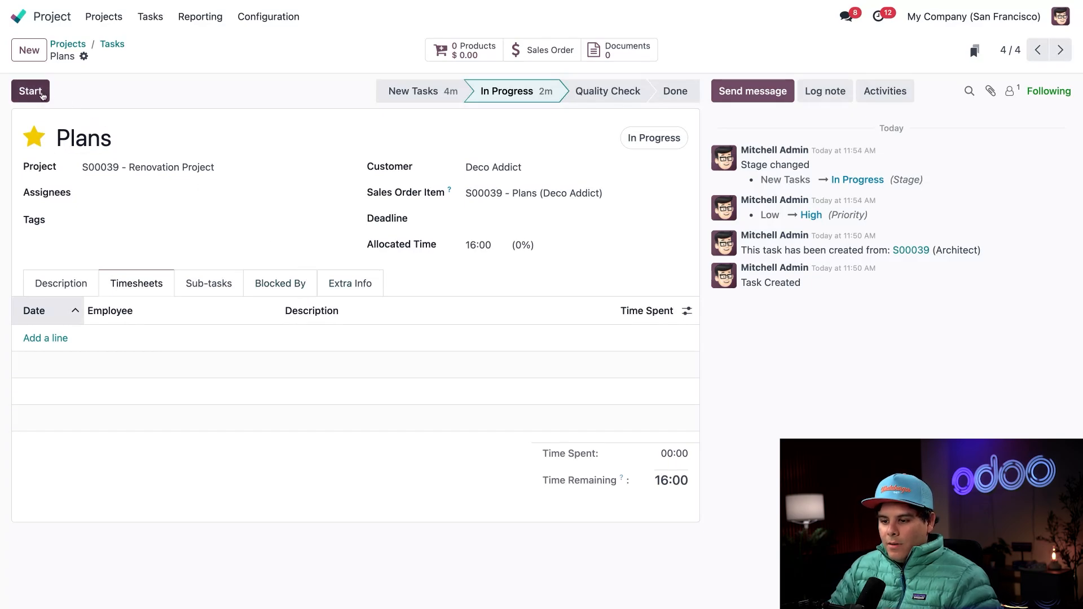
{"action": "left_click", "coordinate": [31, 92]}
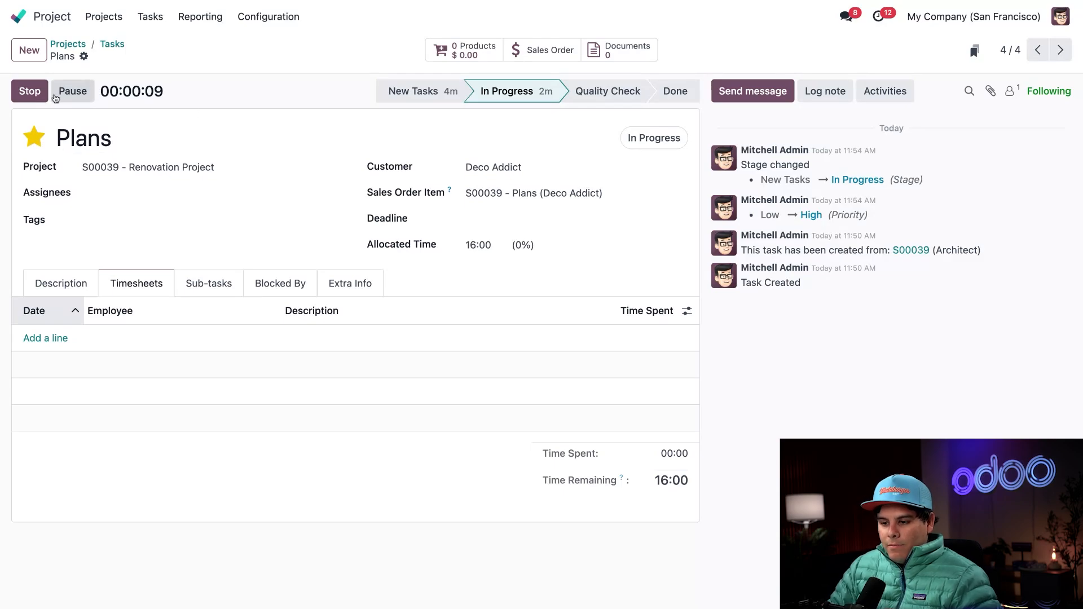
{"action": "left_click", "coordinate": [75, 92]}
{"action": "left_click", "coordinate": [29, 91]}
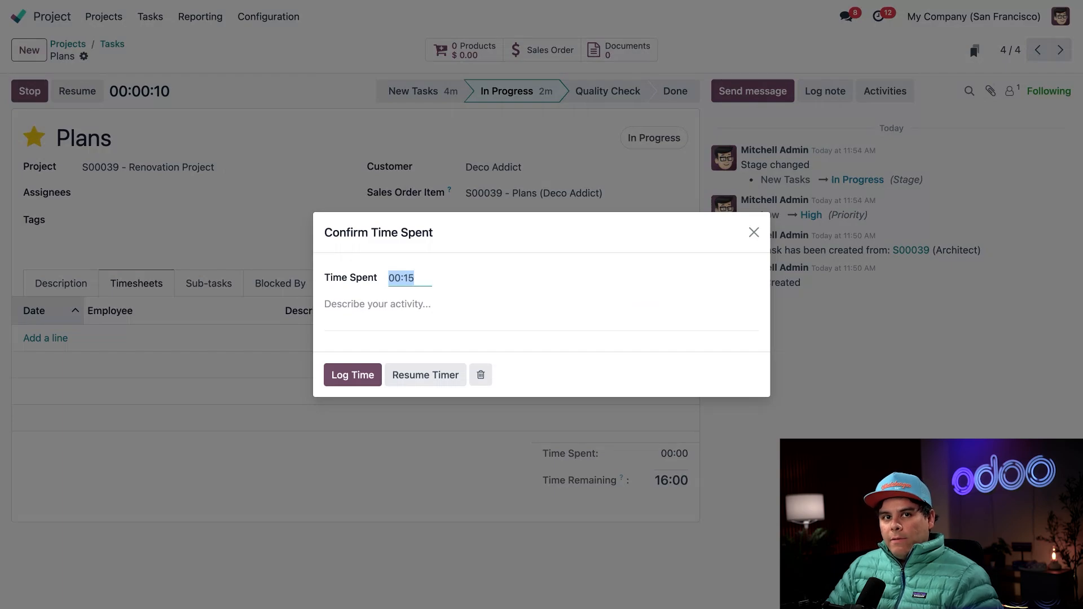
Describe the timed activity on the Plans task as "Code Review" and log the time spent
{"action": "left_click", "coordinate": [408, 308]}
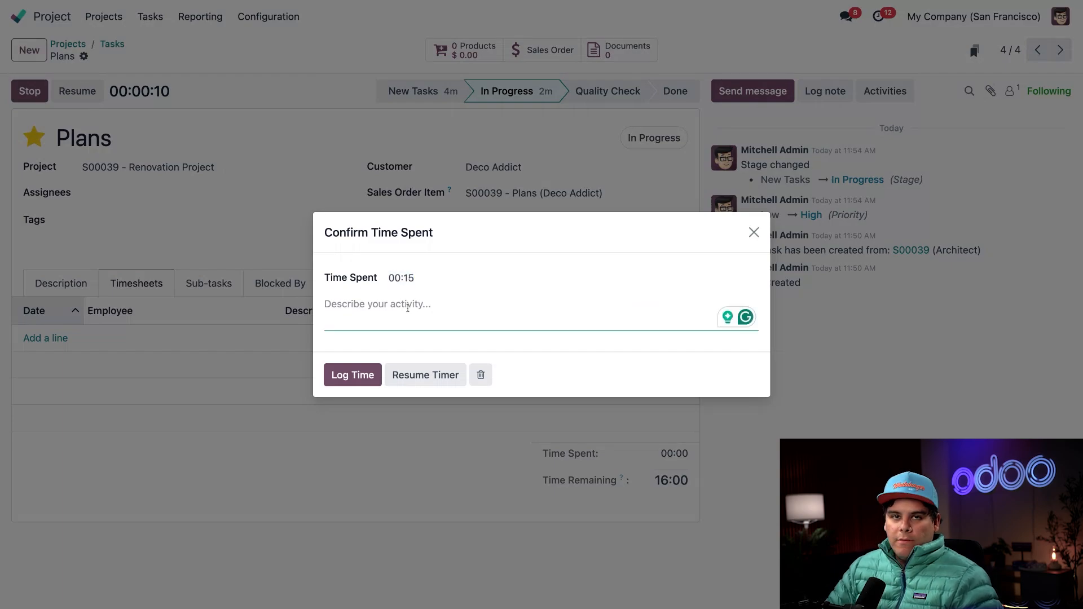
{"action": "type", "text": "Cod"}
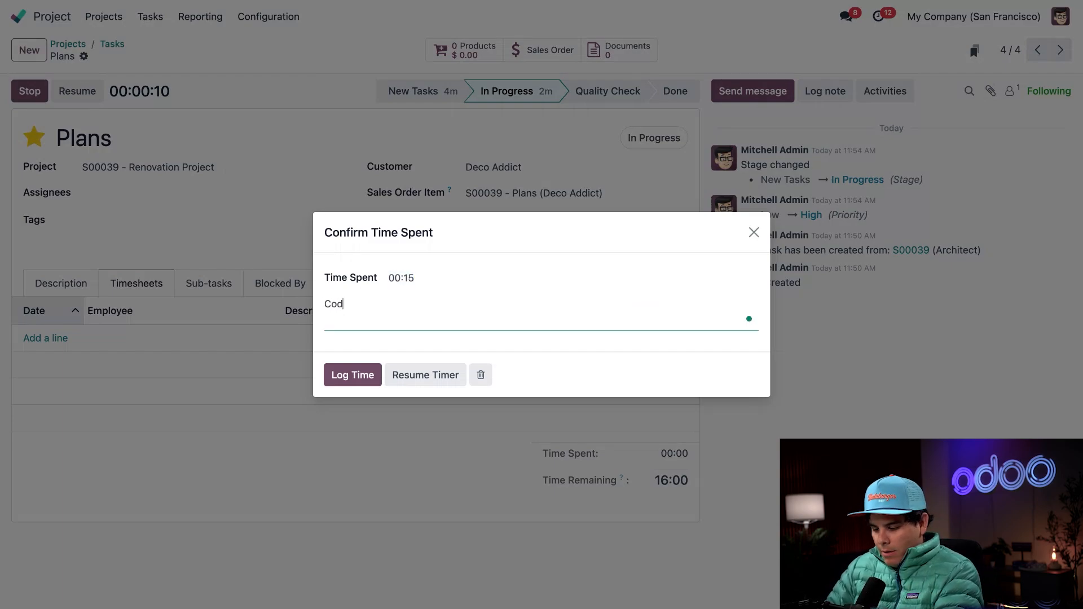
{"action": "type", "text": "e Review"}
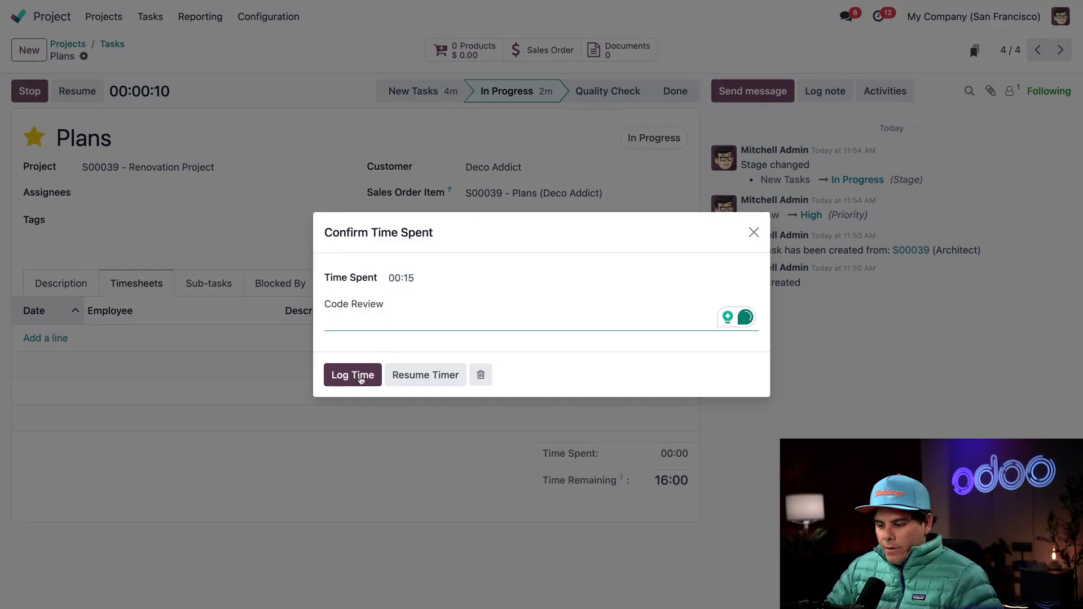
{"action": "left_click", "coordinate": [352, 375]}
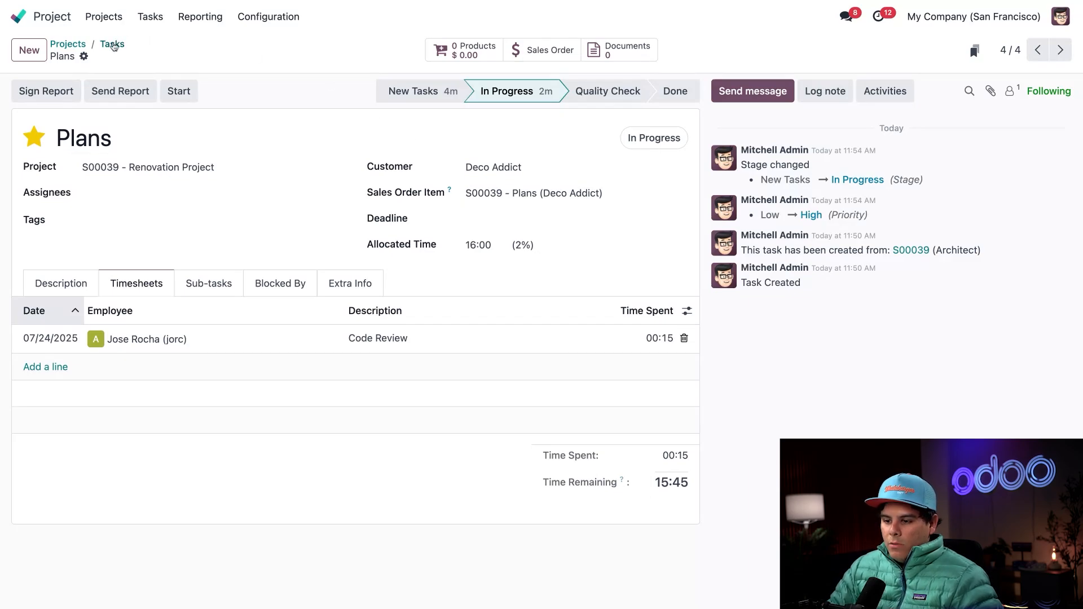
Switch to Sales, open the most recent Deco Addict sales order and review the delivered quantities on its order lines
{"action": "left_click", "coordinate": [114, 44]}
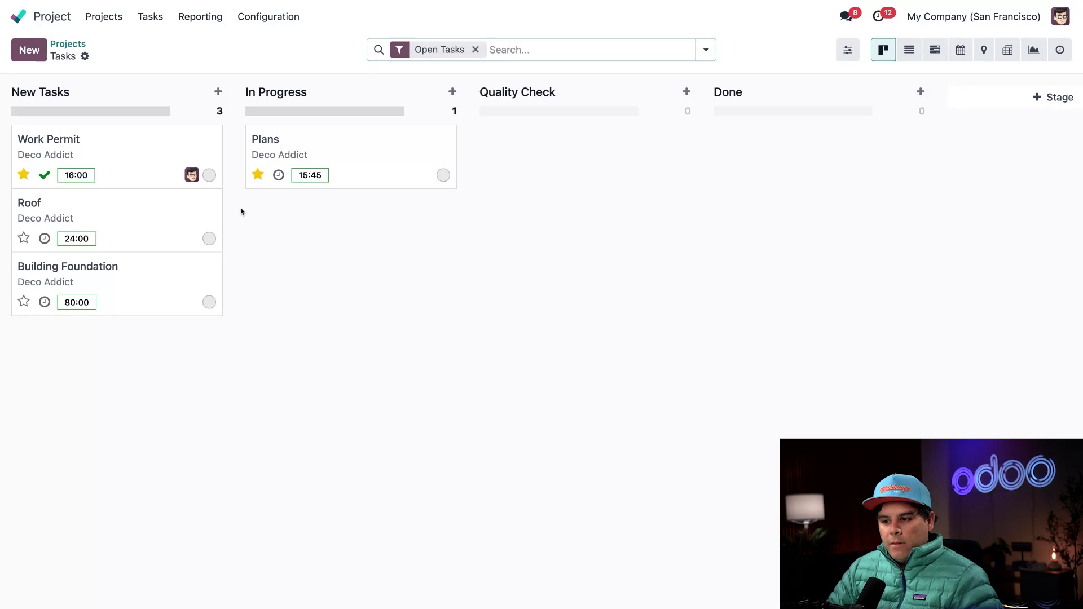
{"action": "left_click", "coordinate": [343, 168]}
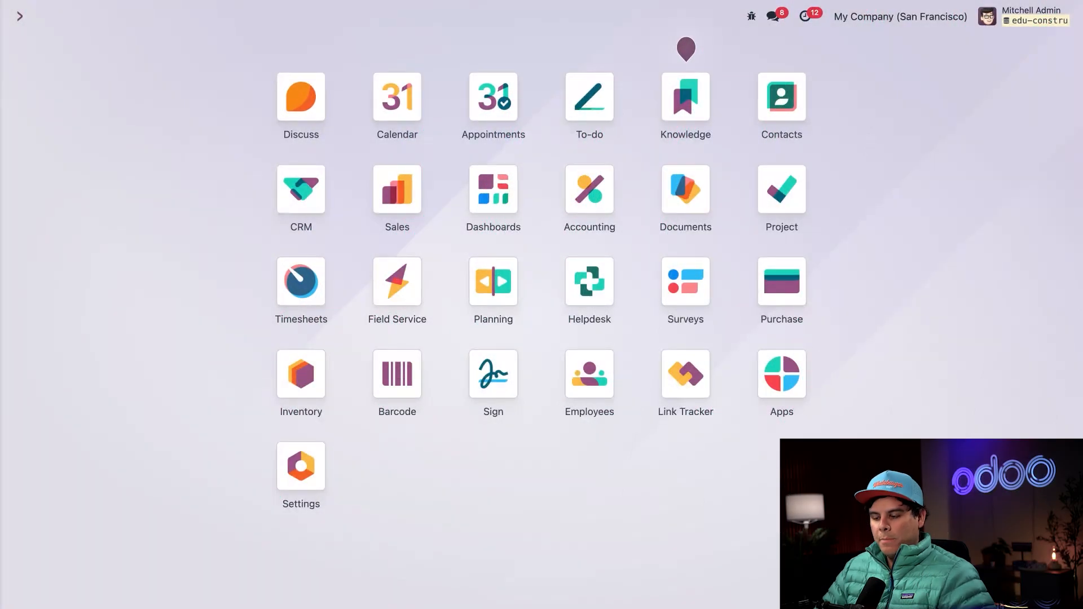
{"action": "left_click", "coordinate": [394, 220]}
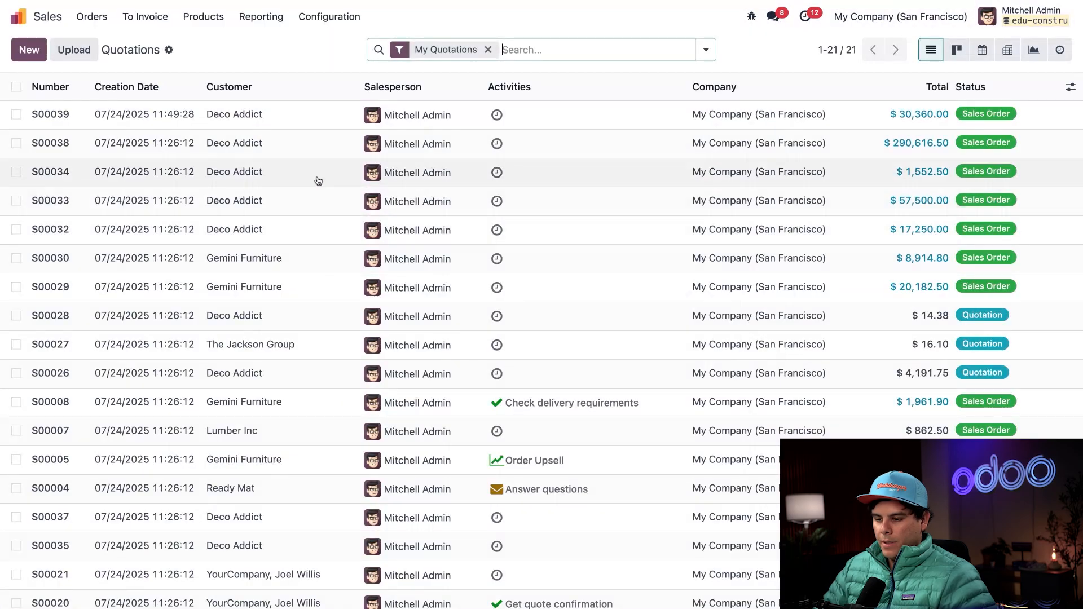
{"action": "left_click", "coordinate": [98, 120]}
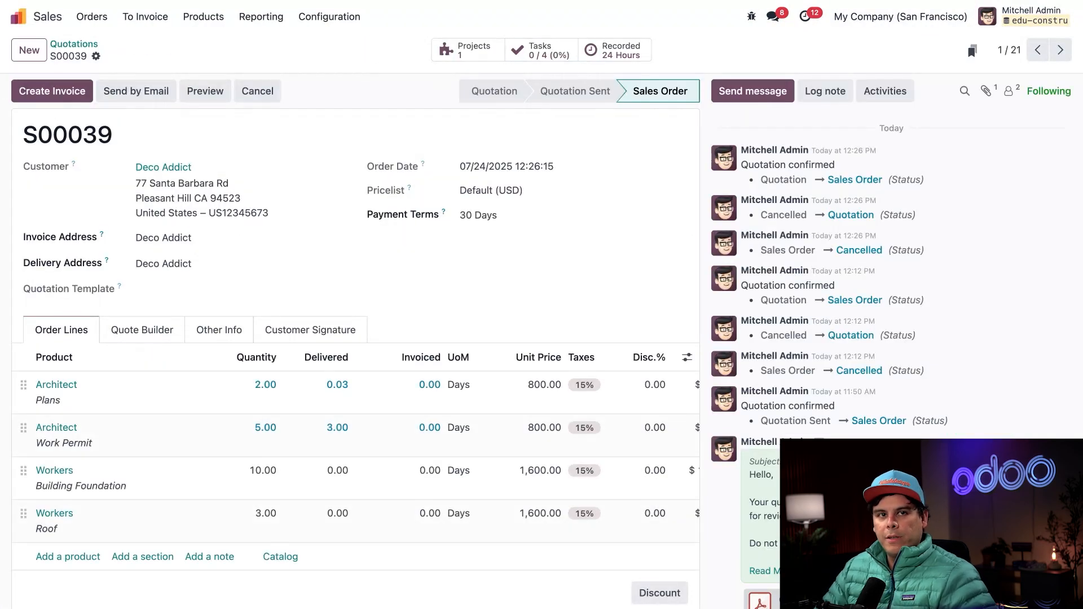
{"action": "scroll", "coordinate": [366, 324], "scroll_direction": "down", "scroll_amount": 2}
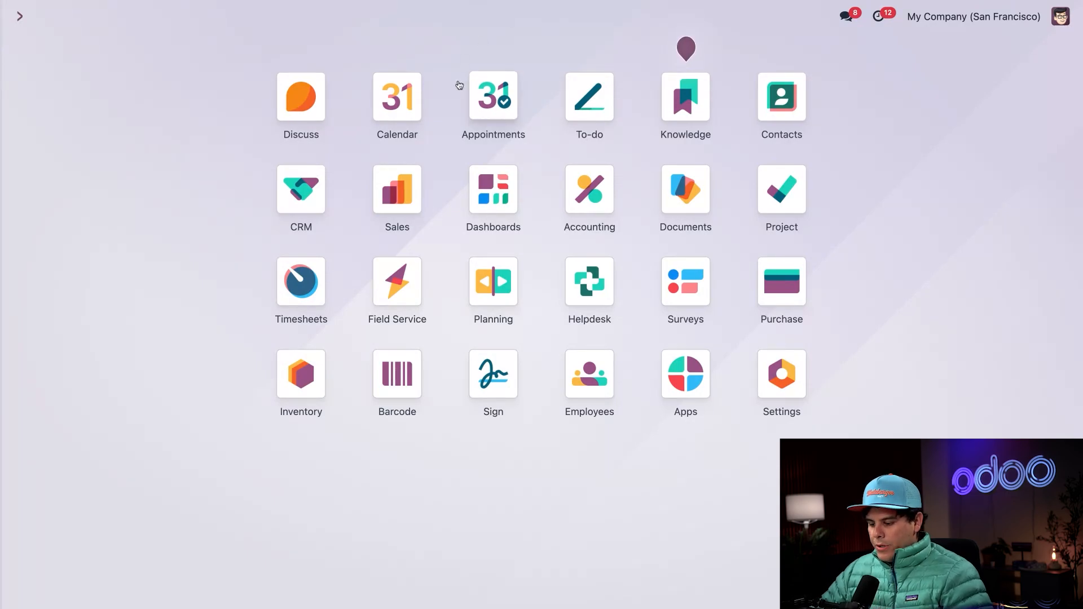
Switch to the Purchase app and create a new request for quotation
{"action": "type", "text": "pur"}
{"action": "key", "text": "Return"}
{"action": "left_click", "coordinate": [27, 46]}
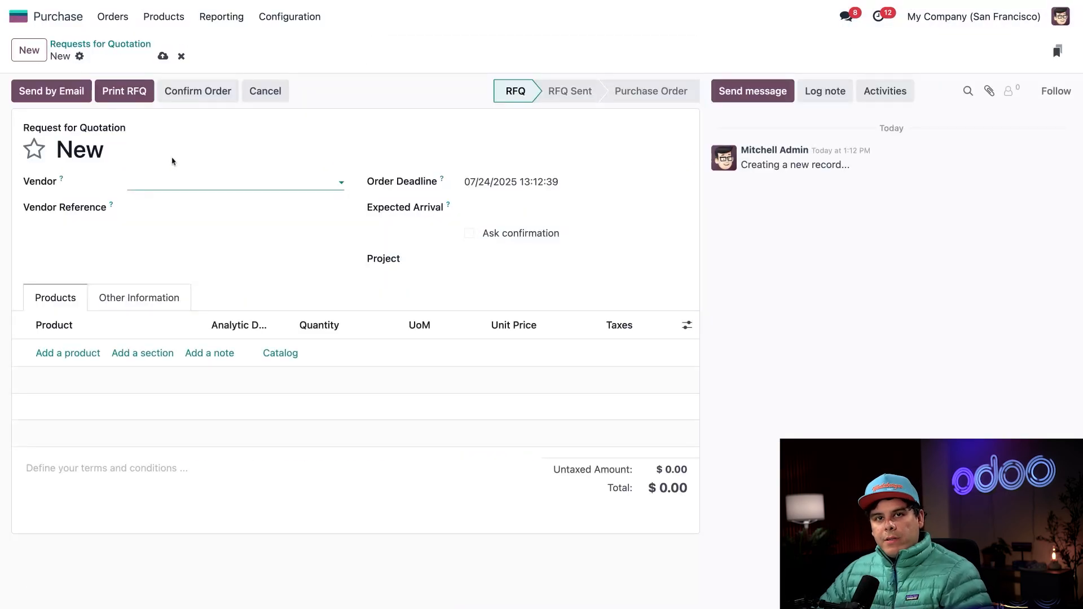
Set Wood Corner as the vendor of the request for quotation and add Wood Panel as a product line
{"action": "type", "text": "wood"}
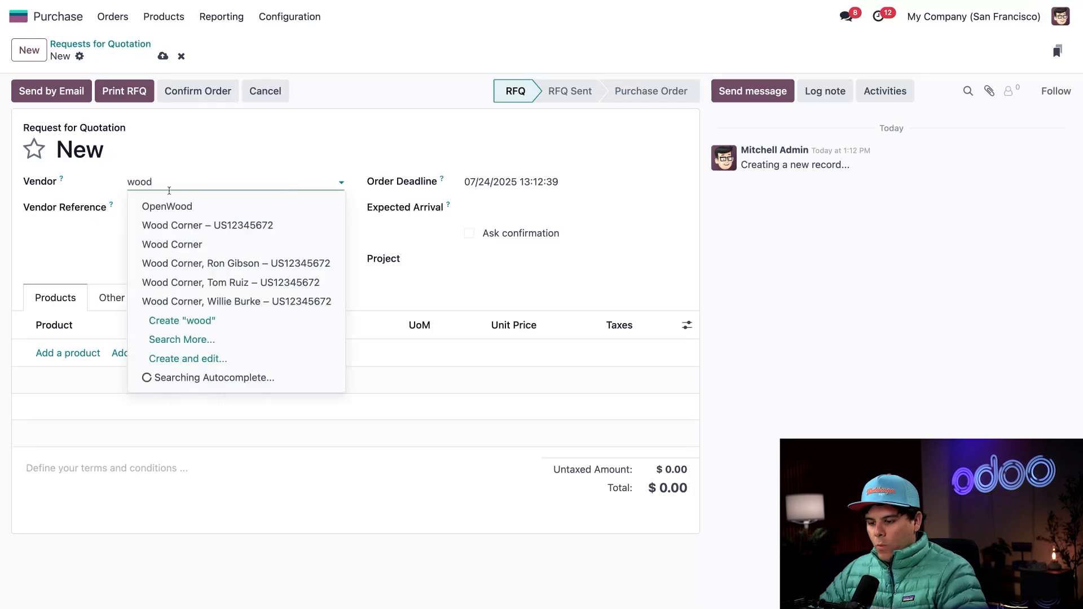
{"action": "left_click", "coordinate": [161, 247]}
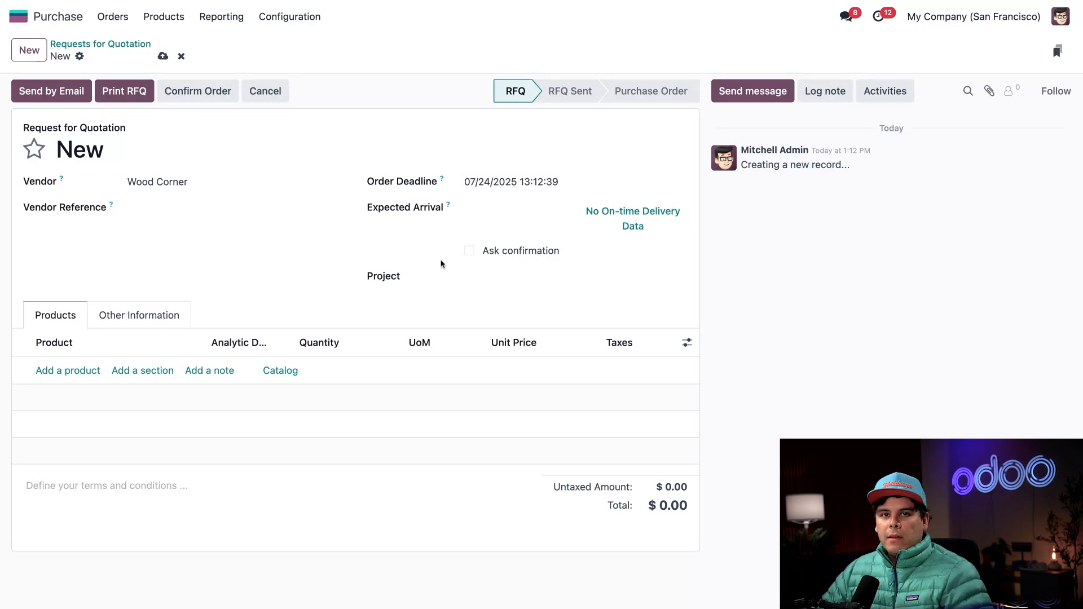
{"action": "left_click", "coordinate": [70, 371]}
{"action": "type", "text": "wood"}
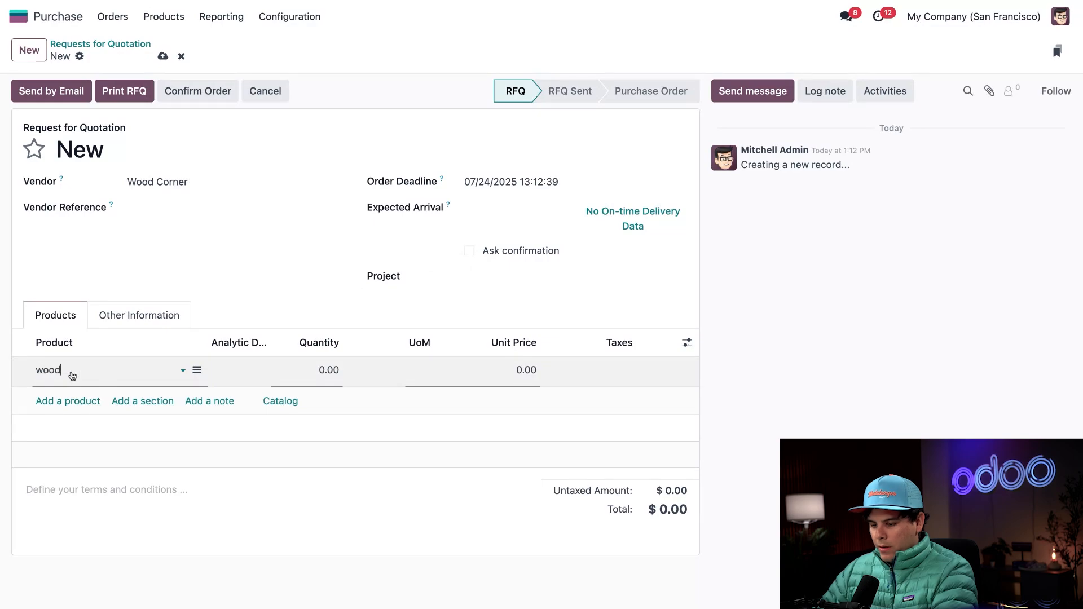
{"action": "left_click", "coordinate": [71, 393]}
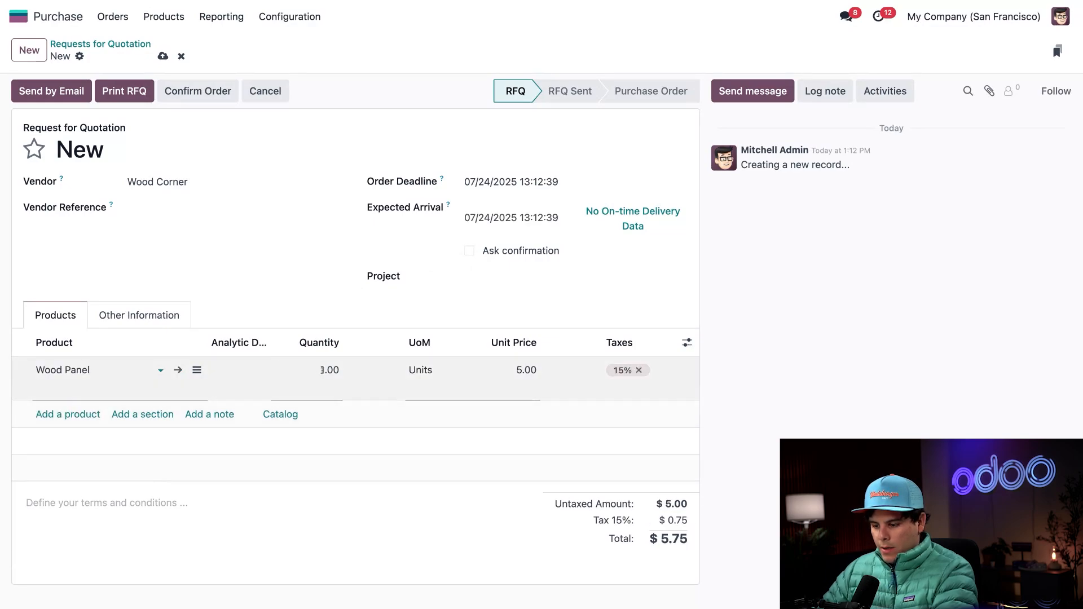
Set the quantity of the Wood Panel line to 30
{"action": "left_click", "coordinate": [322, 370]}
{"action": "type", "text": "20"}
{"action": "key", "text": "BackSpace"}
{"action": "key", "text": "BackSpace"}
{"action": "type", "text": "30"}
{"action": "left_click", "coordinate": [393, 330]}
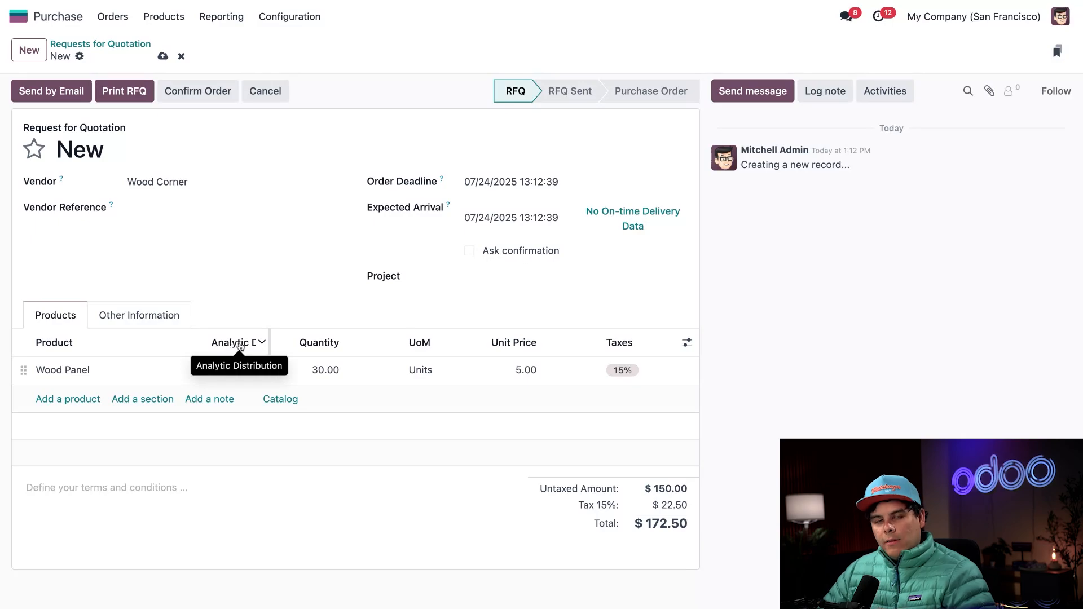
Allocate 100% of the Wood Panel line to the Deco Addict sales order's project and widen the Analytic Distribution column
{"action": "left_click", "coordinate": [235, 370]}
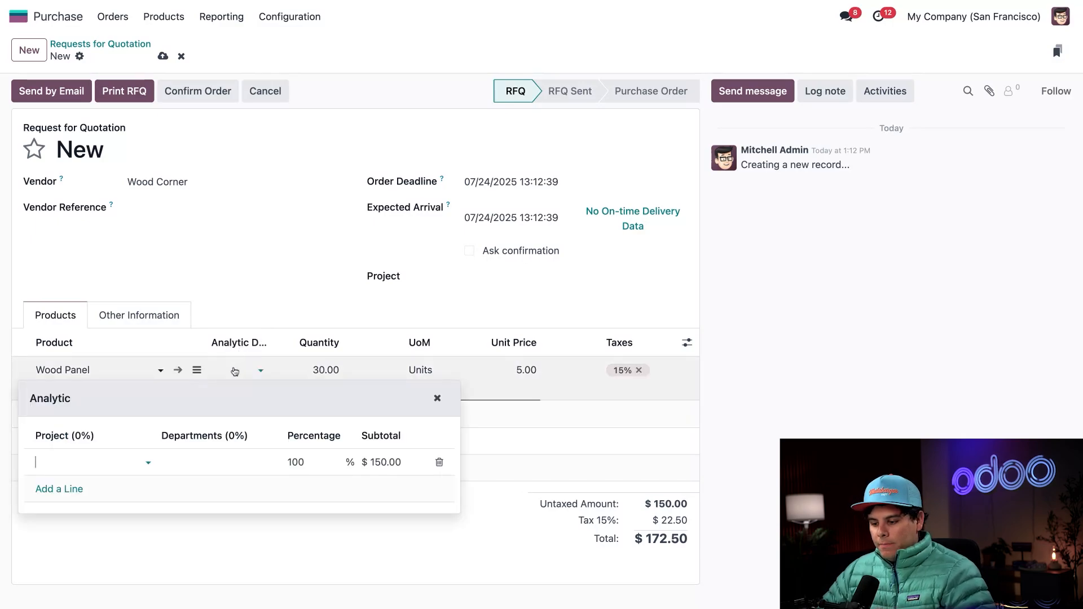
{"action": "type", "text": "39"}
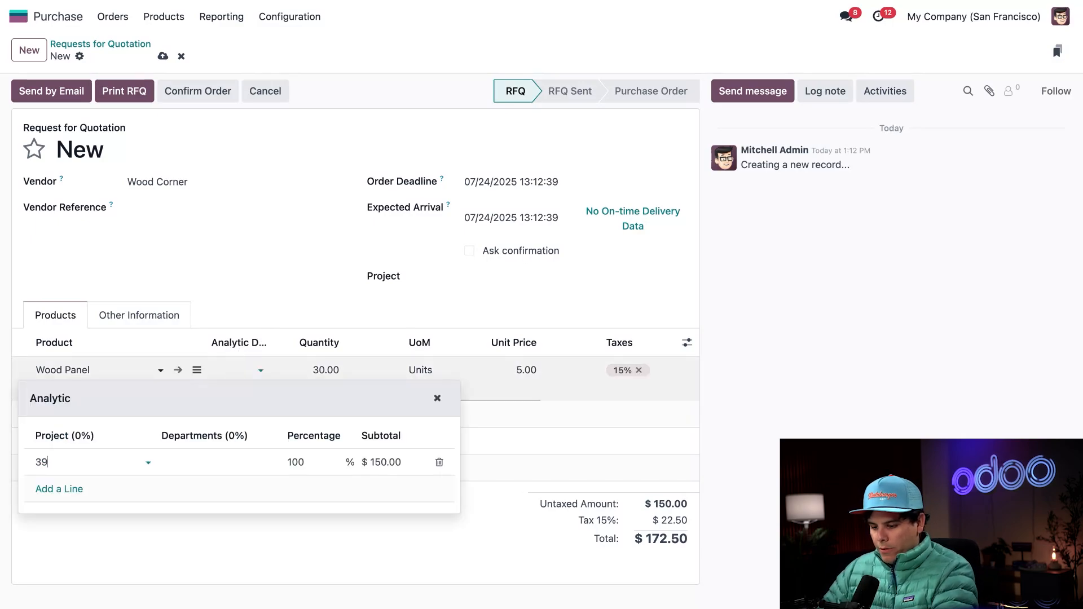
{"action": "left_click", "coordinate": [102, 485]}
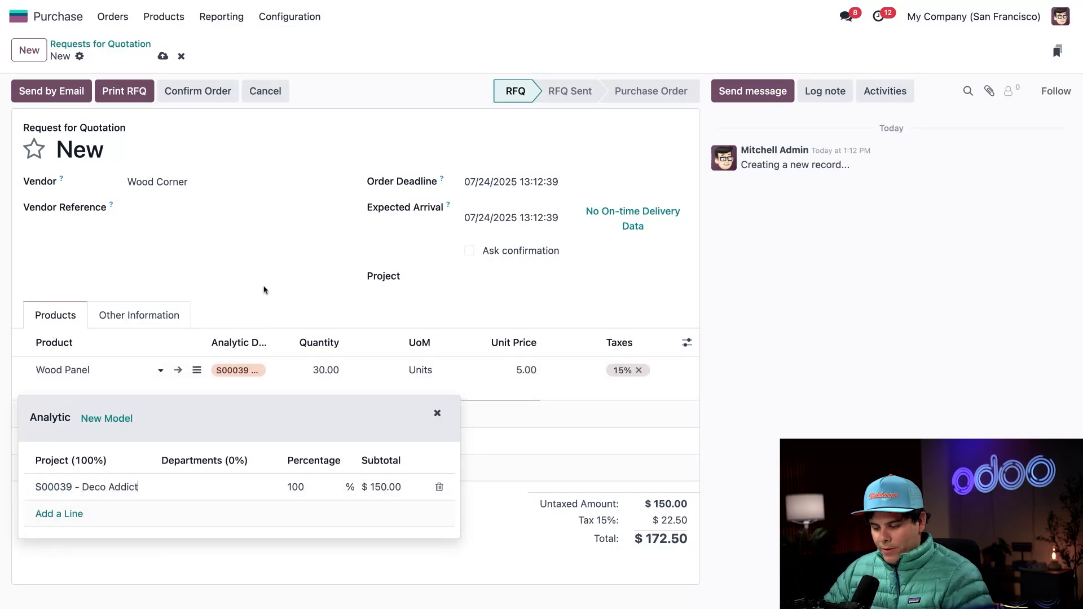
{"action": "left_click", "coordinate": [332, 301]}
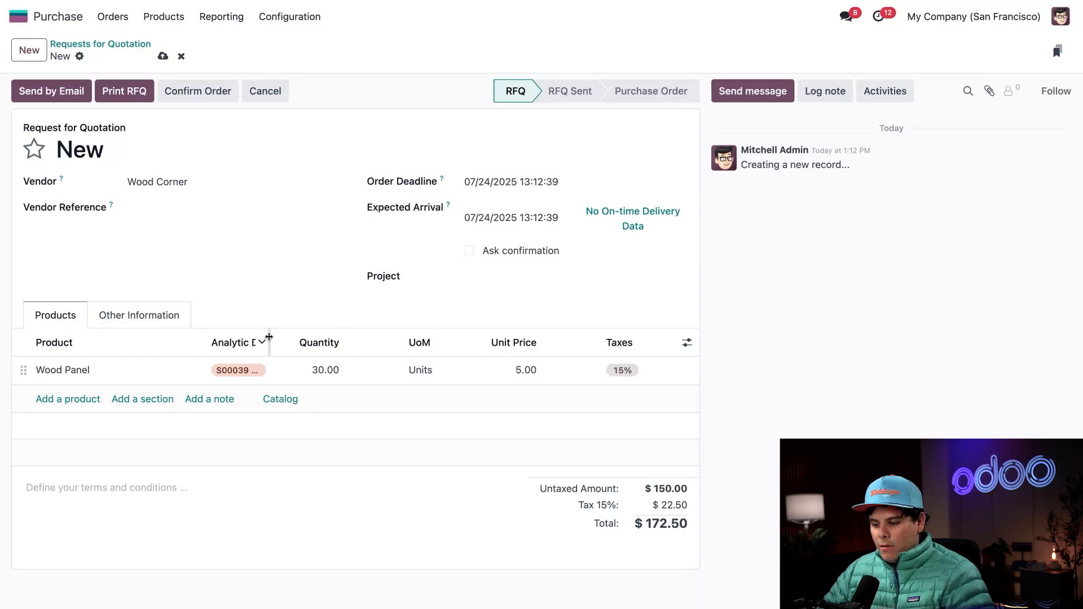
{"action": "left_click_drag", "start_coordinate": [269, 341], "coordinate": [322, 340]}
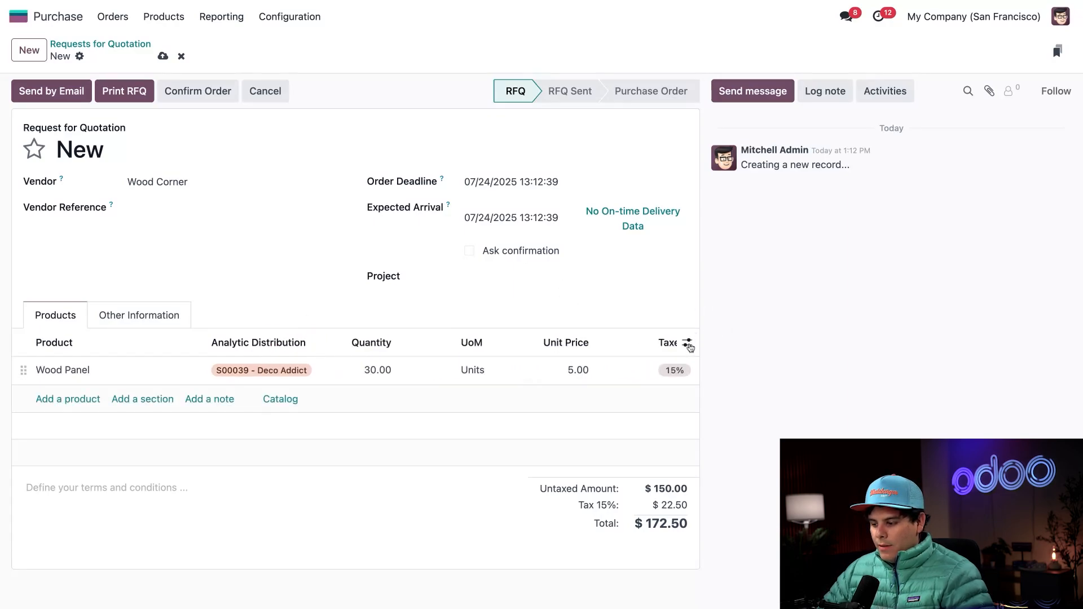
Review the optional columns for the order lines and the request's Project field without changing them
{"action": "left_click", "coordinate": [688, 345]}
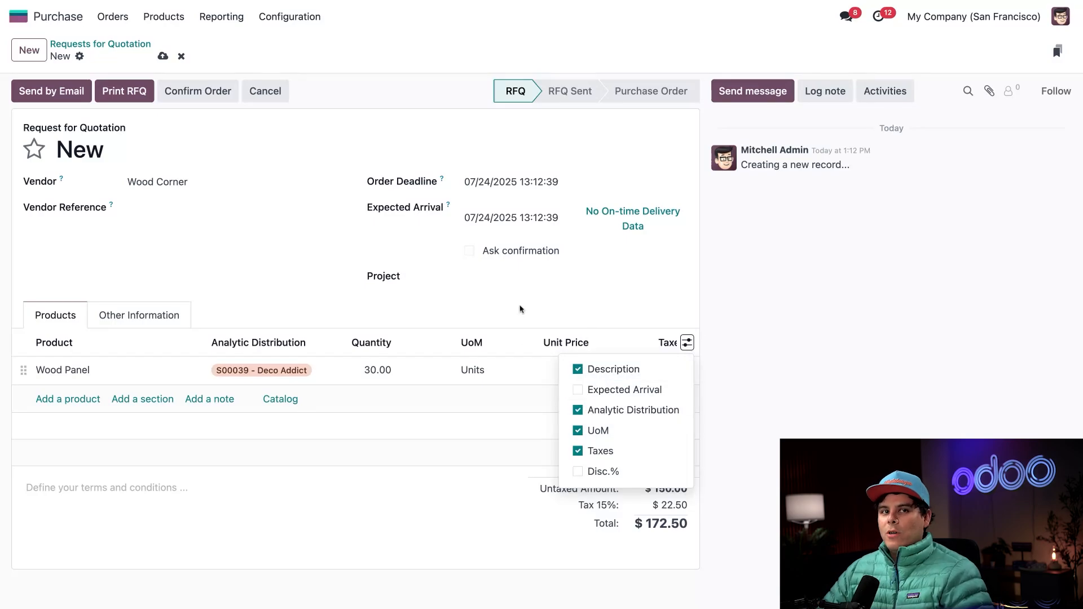
{"action": "left_click", "coordinate": [468, 285]}
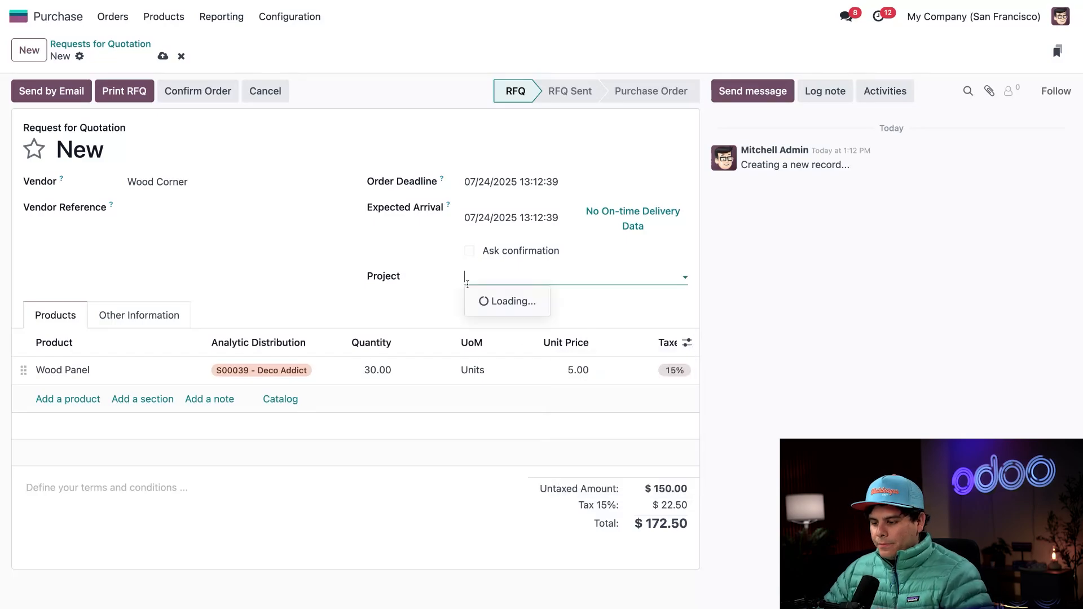
{"action": "left_click", "coordinate": [305, 290]}
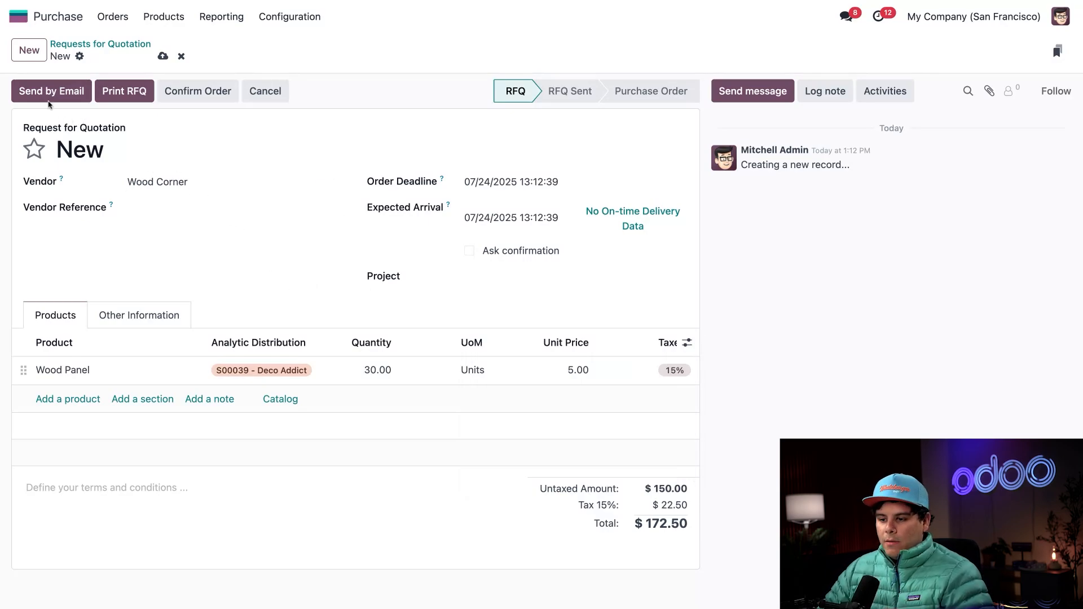
Email the request for quotation to Wood Corner, filling in the vendor's missing email address before sending
{"action": "left_click", "coordinate": [50, 101]}
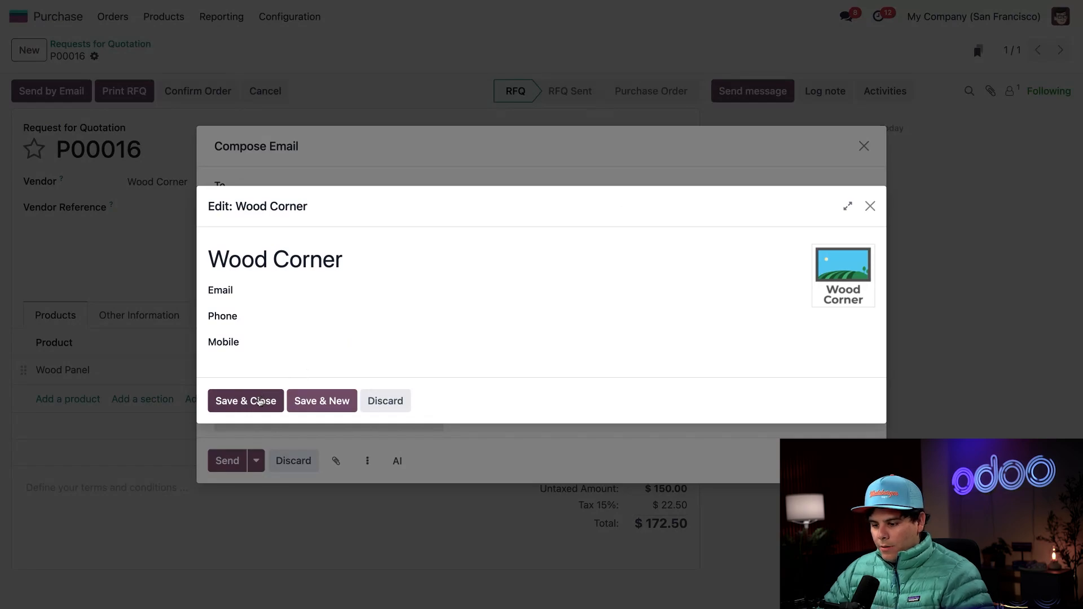
{"action": "left_click", "coordinate": [259, 402]}
{"action": "left_click", "coordinate": [342, 295]}
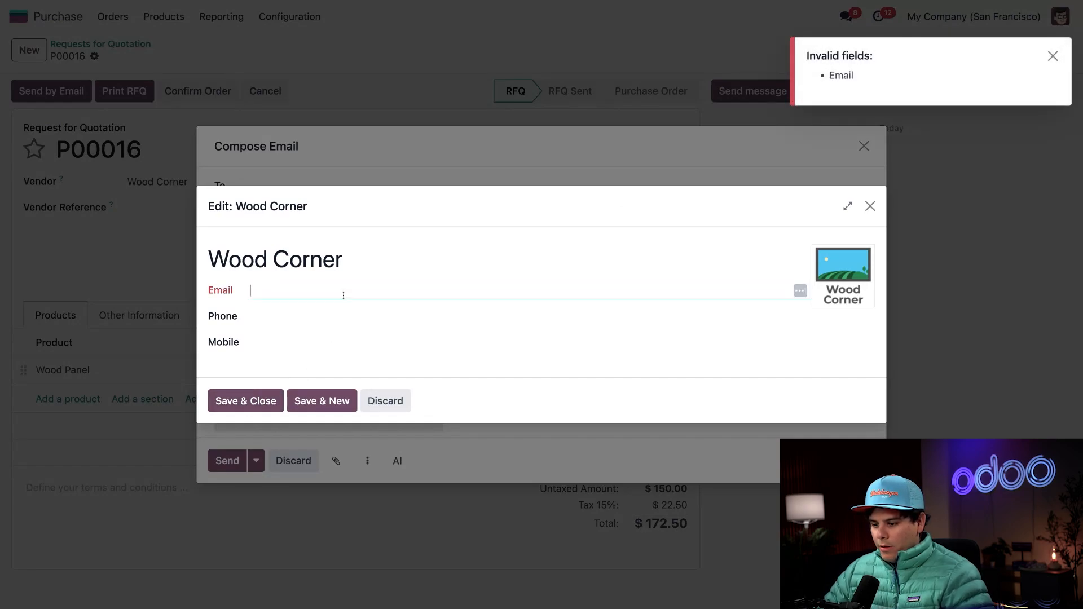
{"action": "type", "text": "e"}
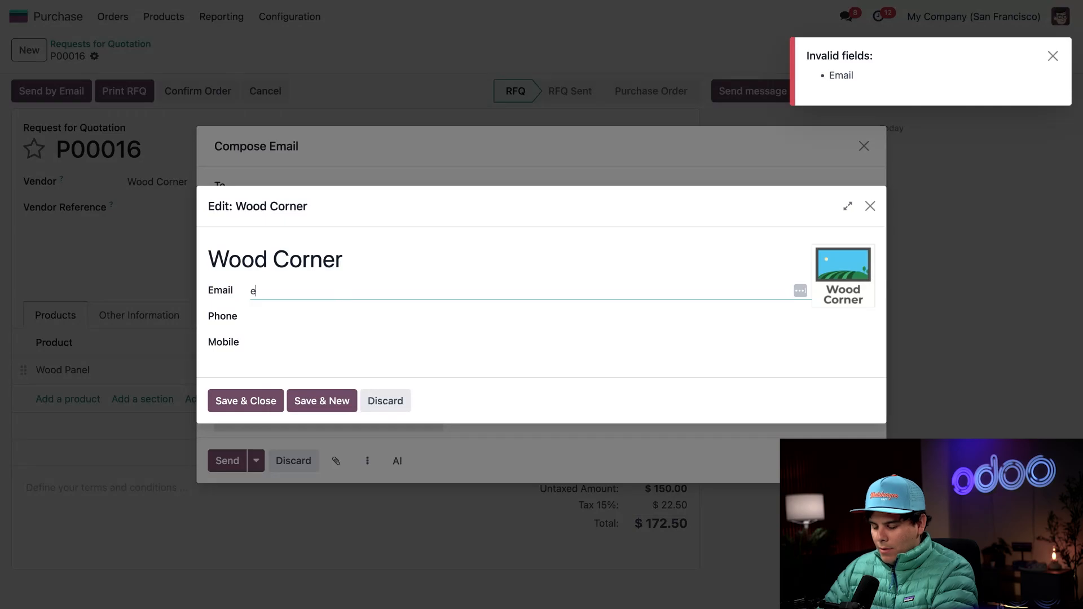
{"action": "type", "text": "xample@em"}
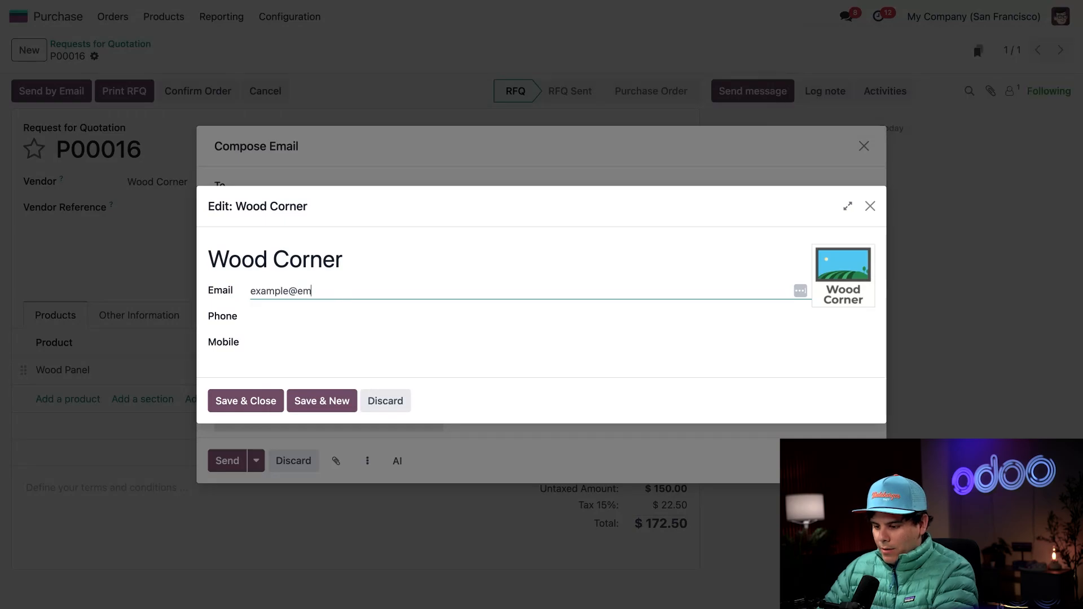
{"action": "type", "text": "ail.com"}
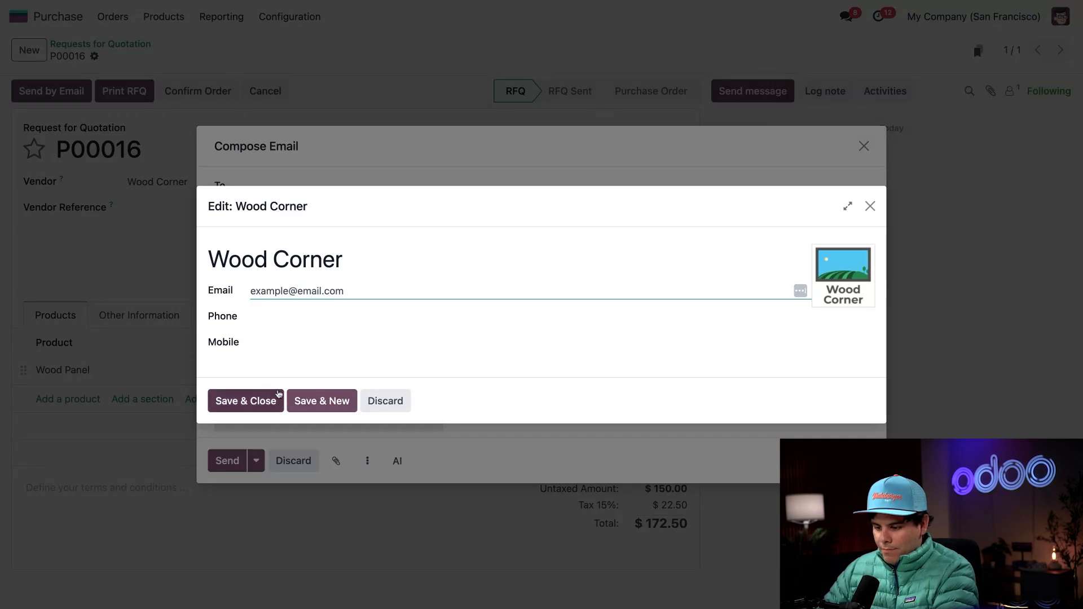
{"action": "left_click", "coordinate": [258, 401]}
{"action": "left_click", "coordinate": [228, 461]}
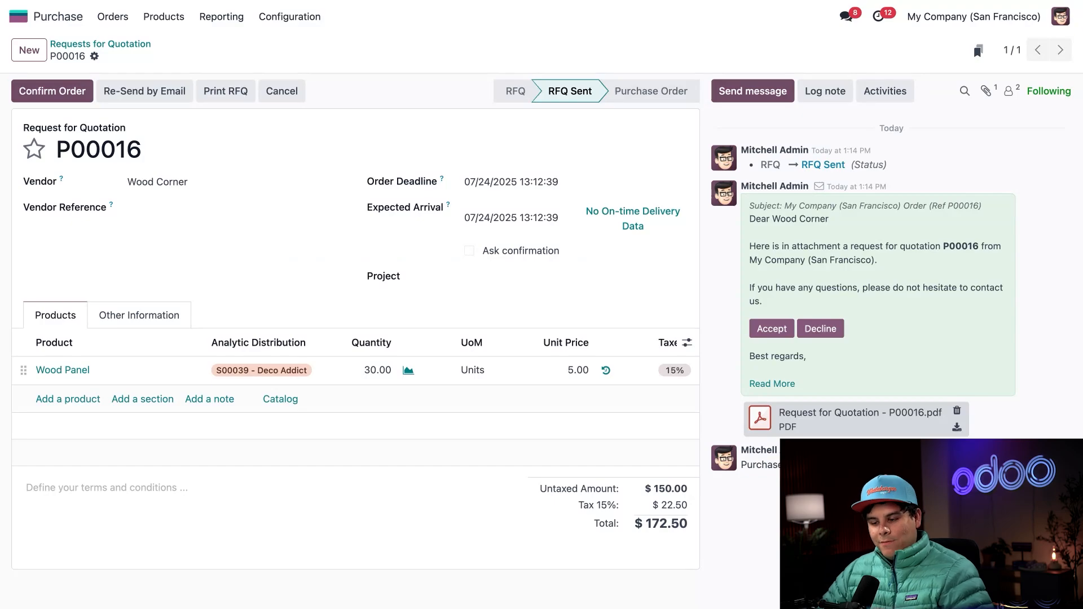
Confirm the purchase order, validate the receipt of the 30 Wood Panels, and return to the order
{"action": "left_click", "coordinate": [52, 90]}
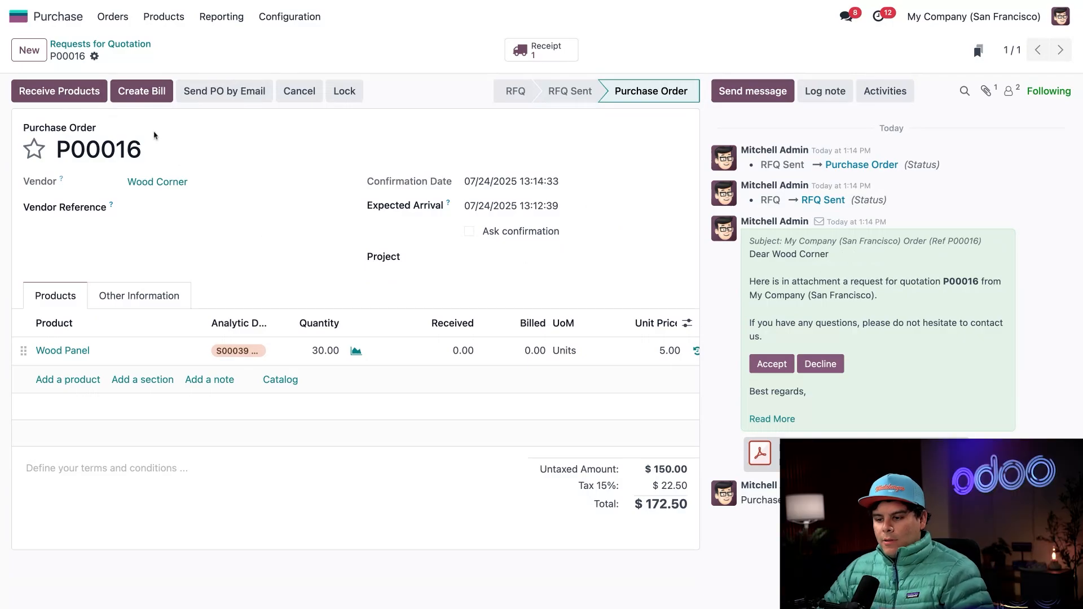
{"action": "left_click", "coordinate": [59, 92]}
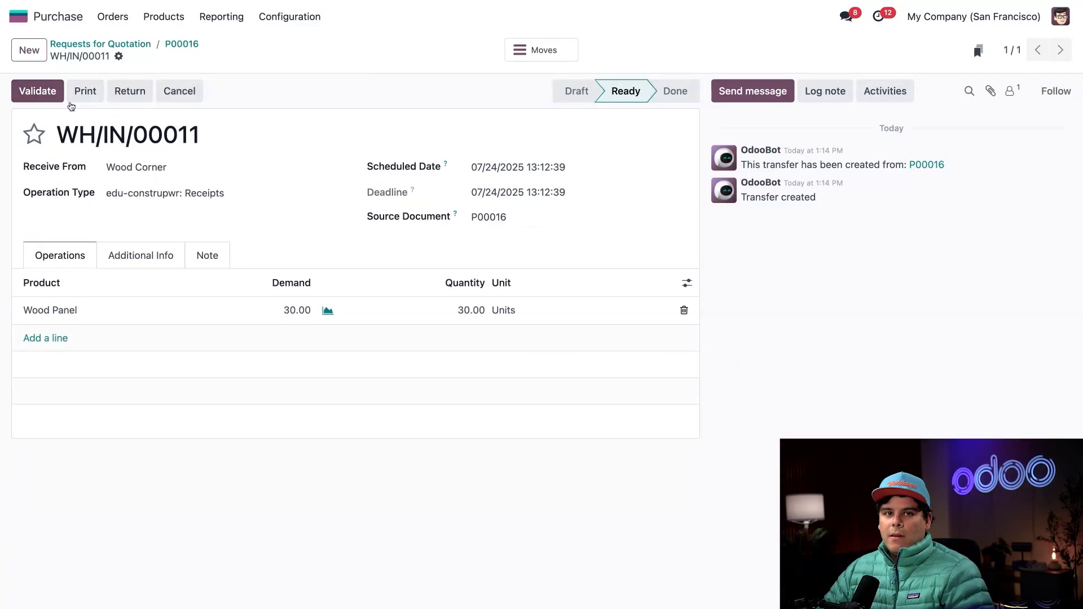
{"action": "left_click", "coordinate": [58, 95]}
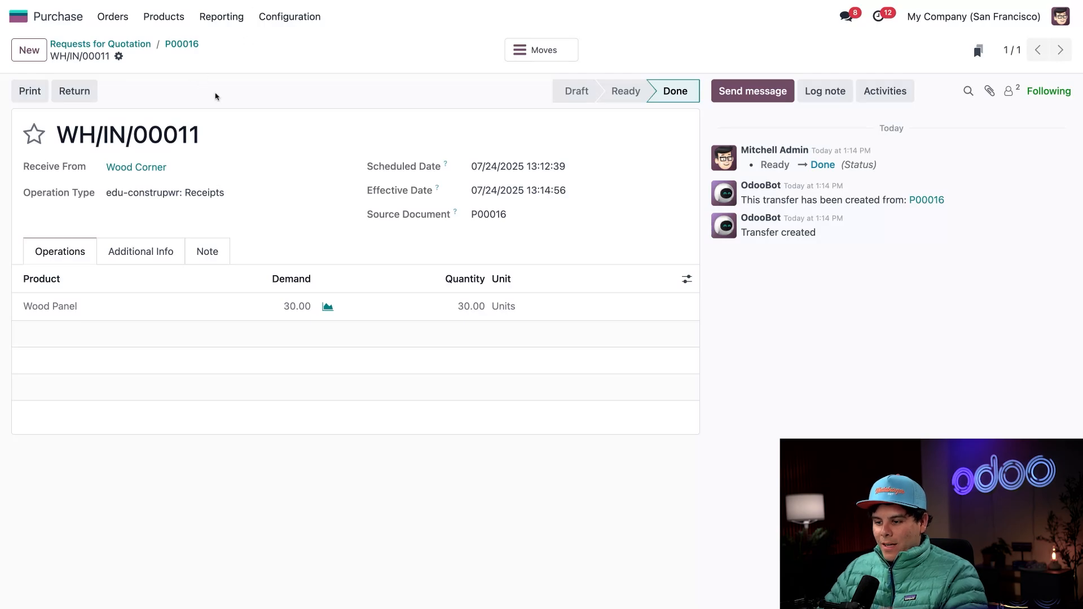
{"action": "left_click", "coordinate": [182, 44]}
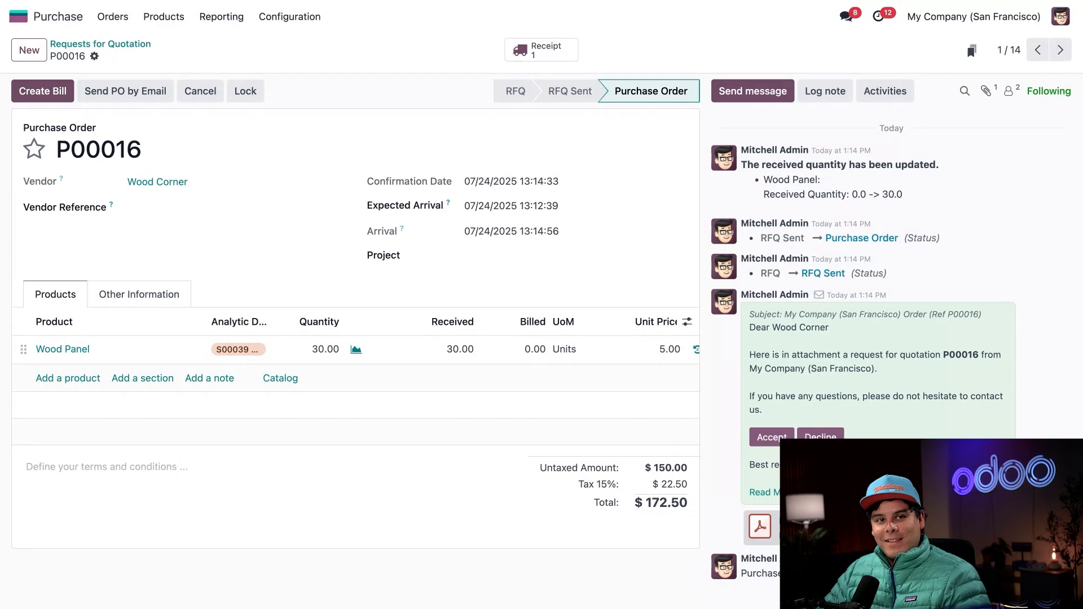
Switch to the Accounting app and create a new vendor bill
{"action": "left_click", "coordinate": [22, 18]}
{"action": "type", "text": "ac"}
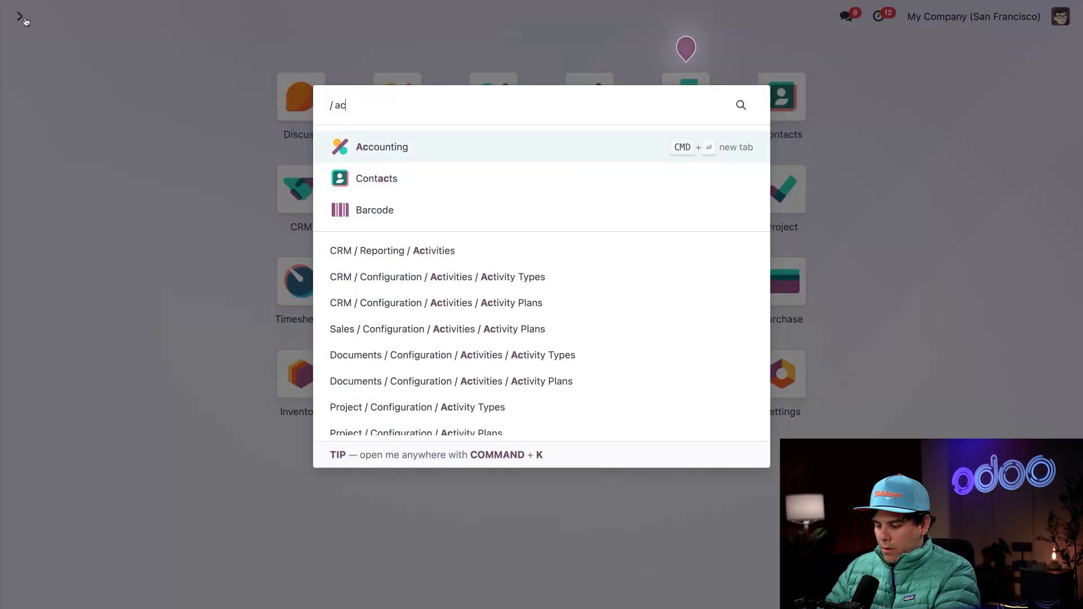
{"action": "key", "text": "Return"}
{"action": "left_click", "coordinate": [265, 16]}
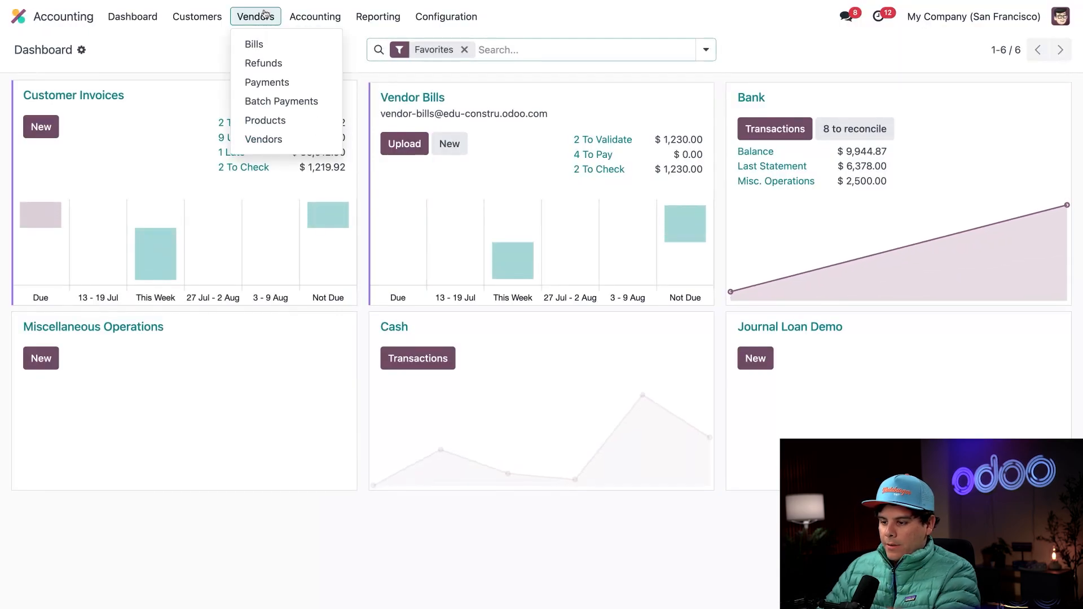
{"action": "left_click", "coordinate": [270, 43]}
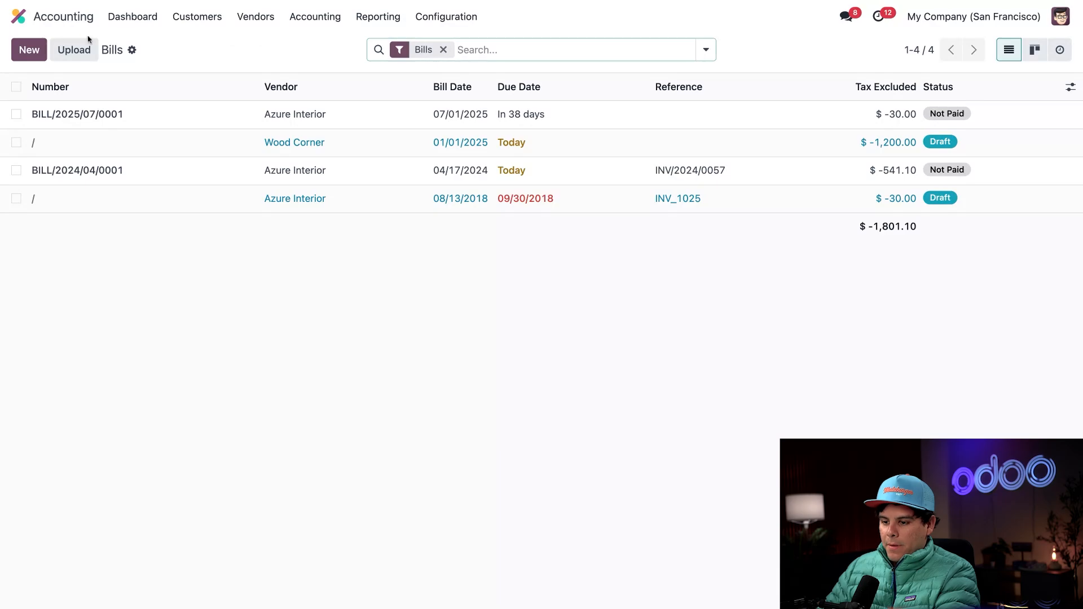
{"action": "left_click", "coordinate": [29, 50]}
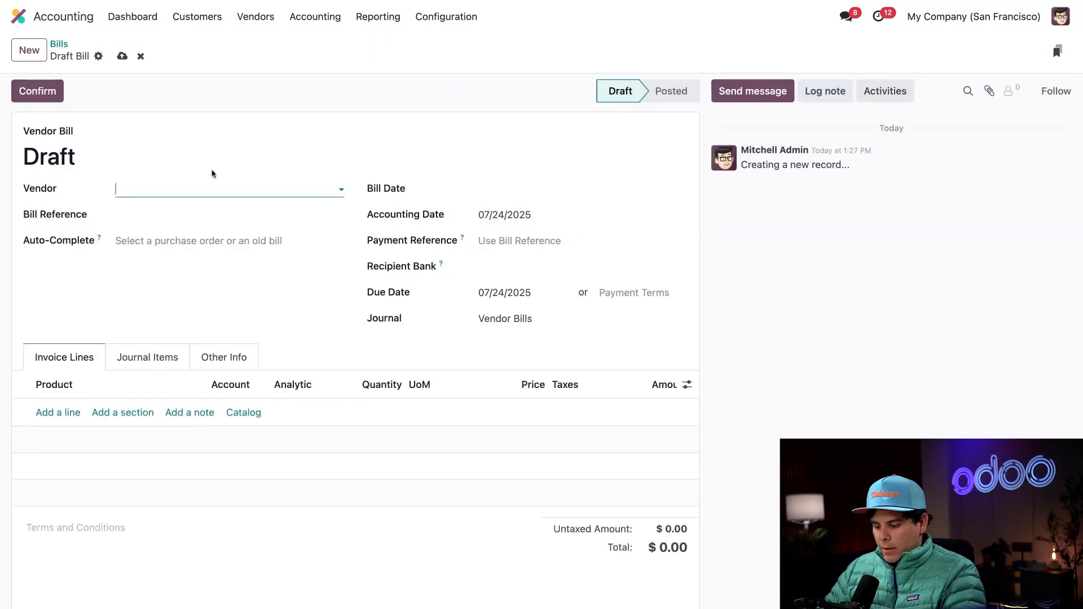
Fill in the bill with vendor Wood Corner, auto-complete it from the $150.00 purchase order, and set the bill date to 07/24/2025
{"action": "type", "text": "wood"}
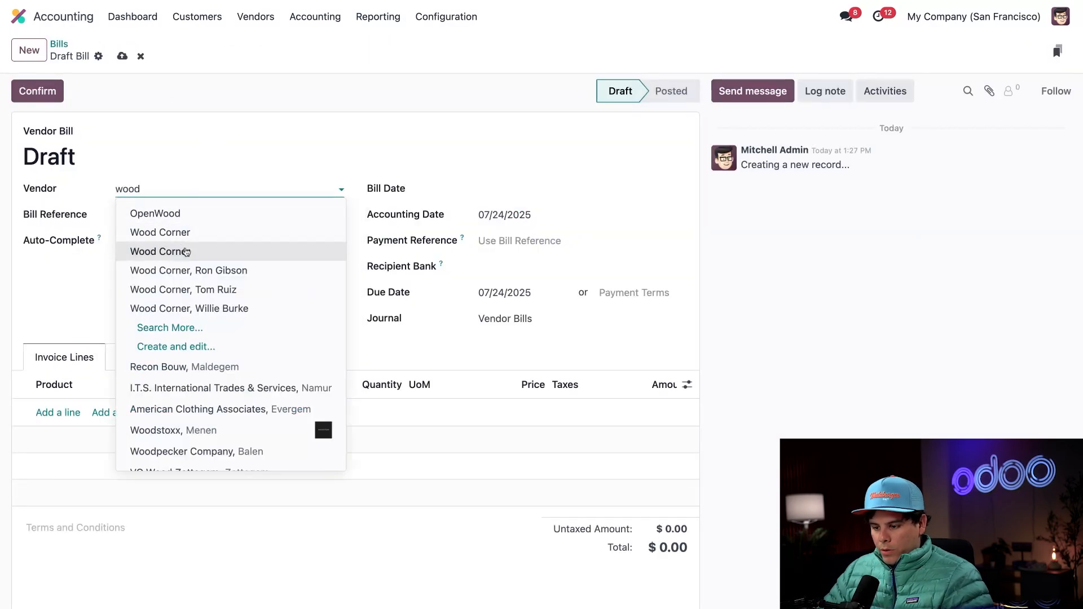
{"action": "left_click", "coordinate": [186, 253]}
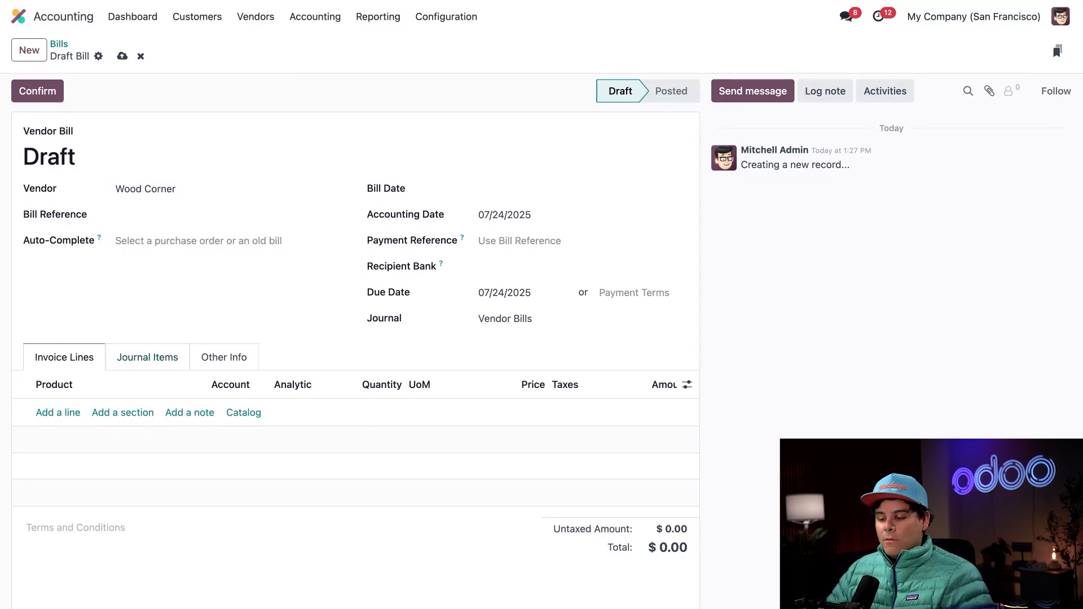
{"action": "left_click", "coordinate": [174, 242]}
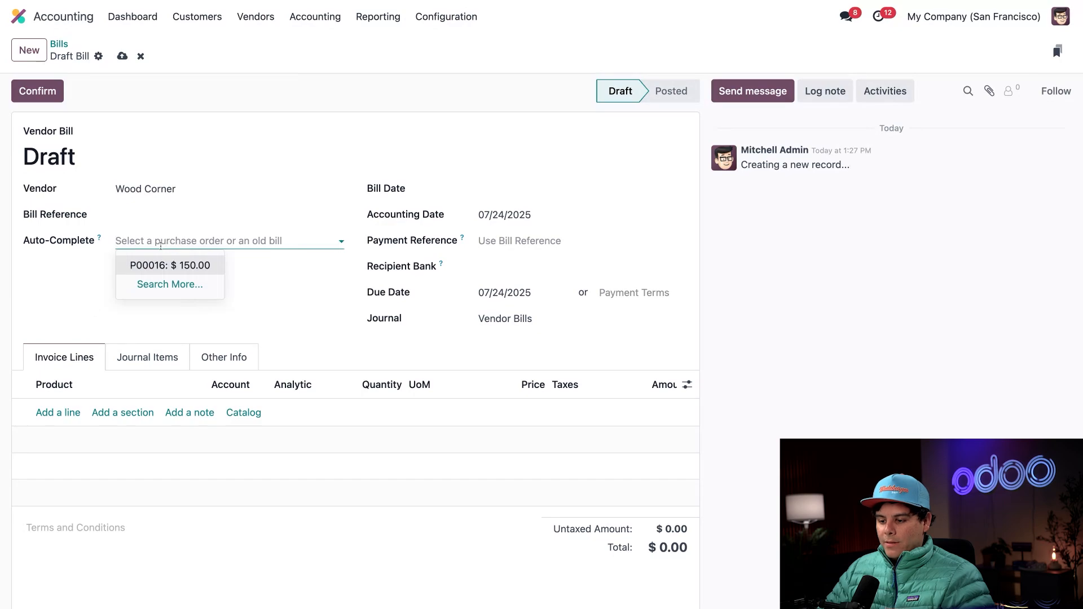
{"action": "left_click", "coordinate": [162, 266]}
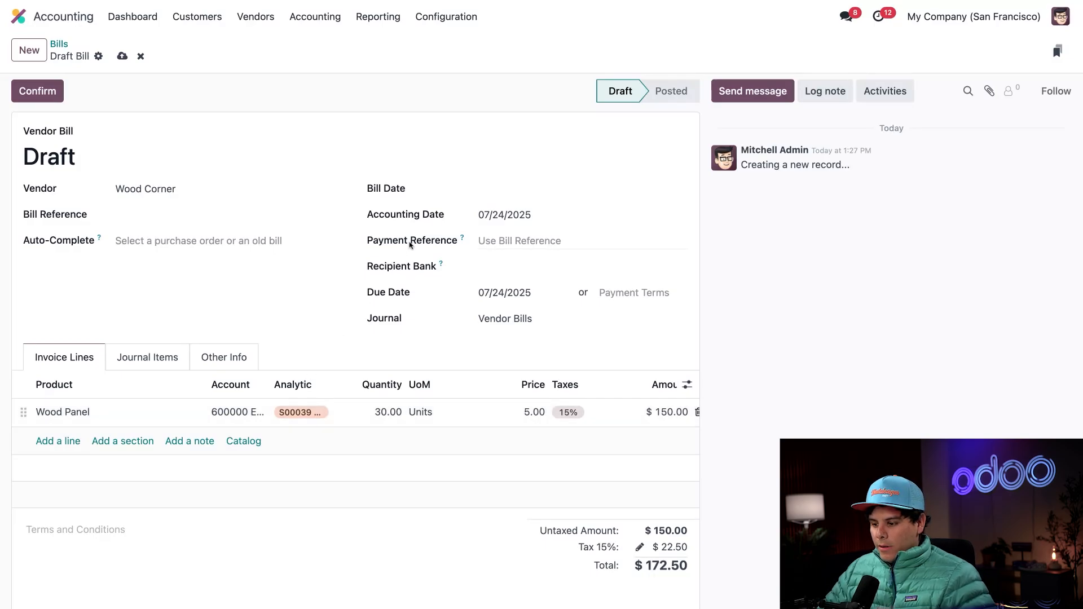
{"action": "left_click", "coordinate": [491, 192]}
{"action": "left_click", "coordinate": [632, 396]}
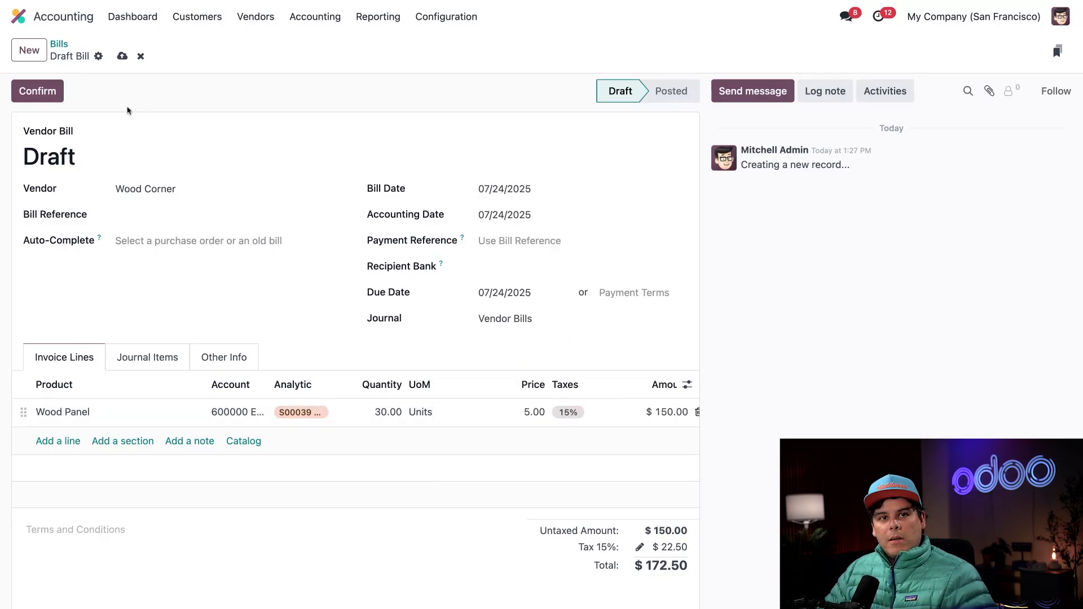
Confirm the Wood Corner bill and create its $172.50 payment with the Bank journal and Manual Payment method
{"action": "left_click", "coordinate": [50, 88]}
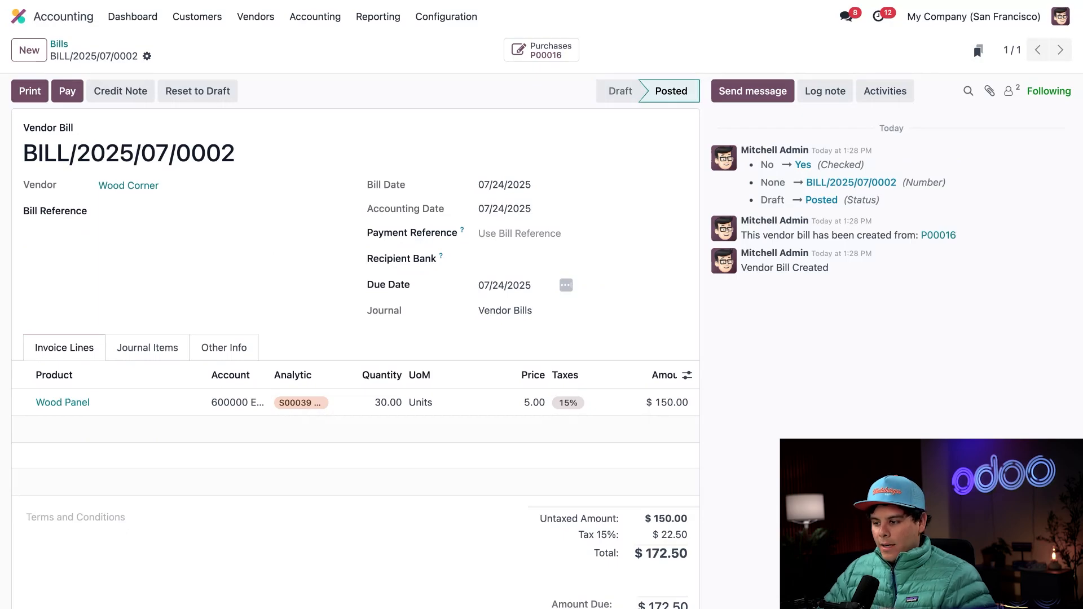
{"action": "left_click", "coordinate": [67, 90]}
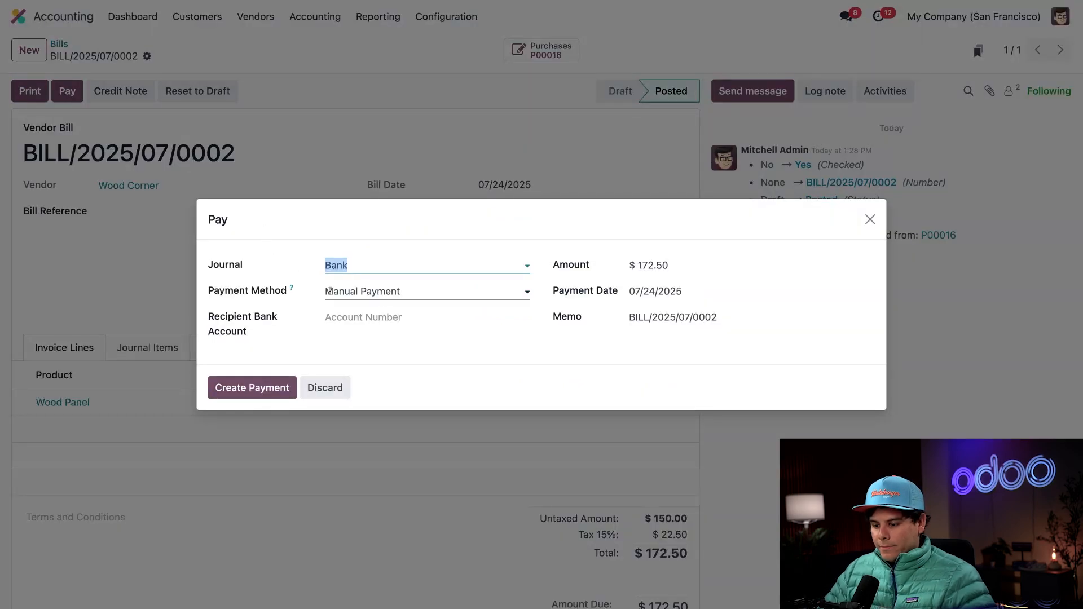
{"action": "left_click", "coordinate": [266, 386]}
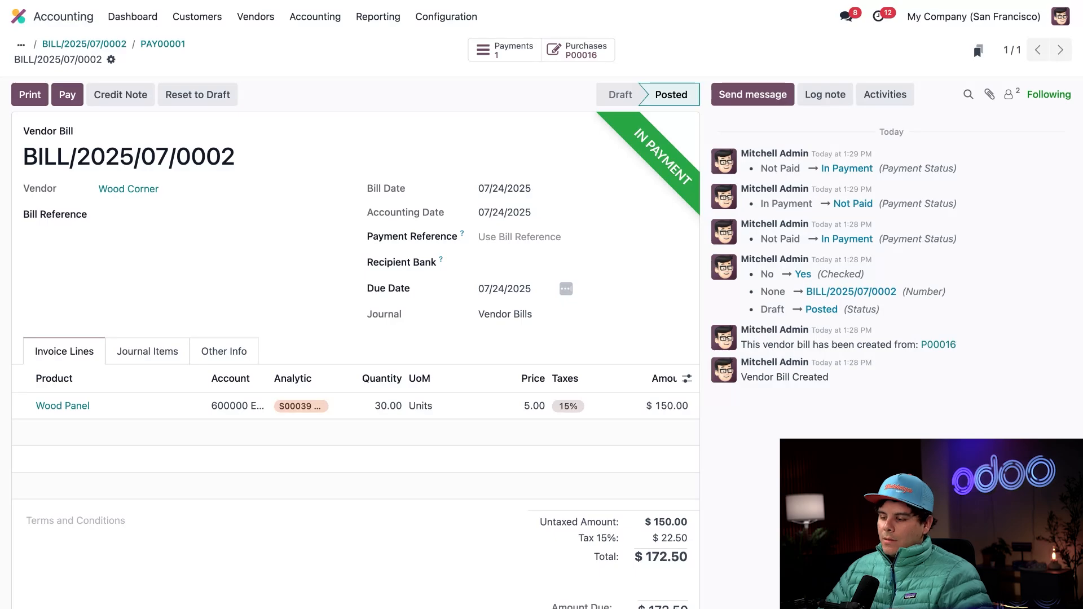
Open the Wood Corner bill's payment, validate it as paid, and return to the bill
{"action": "left_click", "coordinate": [505, 50]}
{"action": "left_click", "coordinate": [34, 98]}
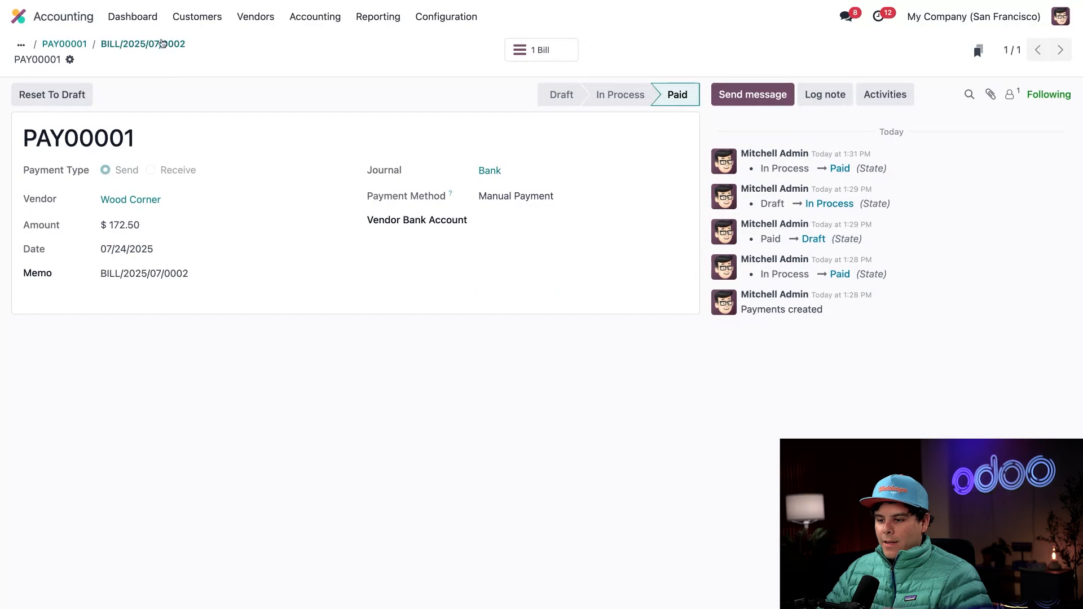
{"action": "left_click", "coordinate": [143, 44]}
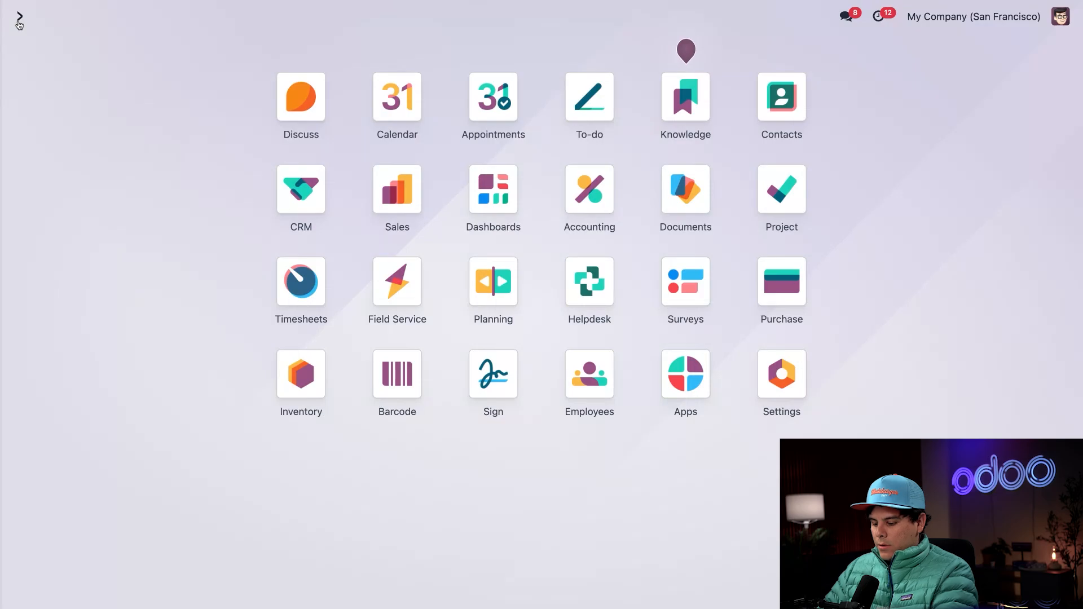
Switch to the Sales app and review the order lines of the $30,705.00 Deco Addict sales order
{"action": "type", "text": "sale"}
{"action": "key", "text": "Return"}
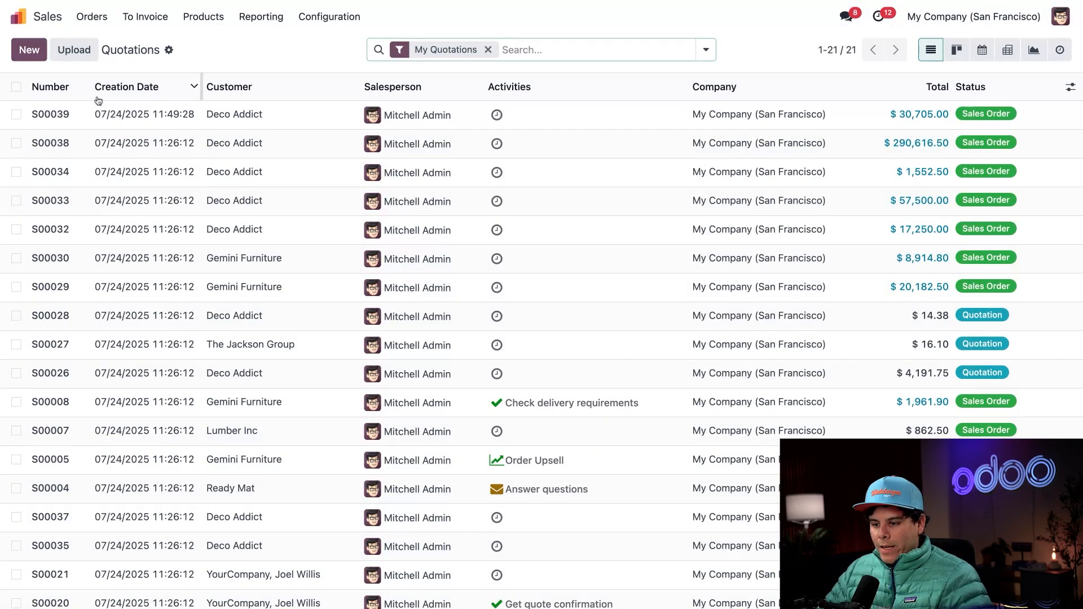
{"action": "left_click", "coordinate": [69, 115]}
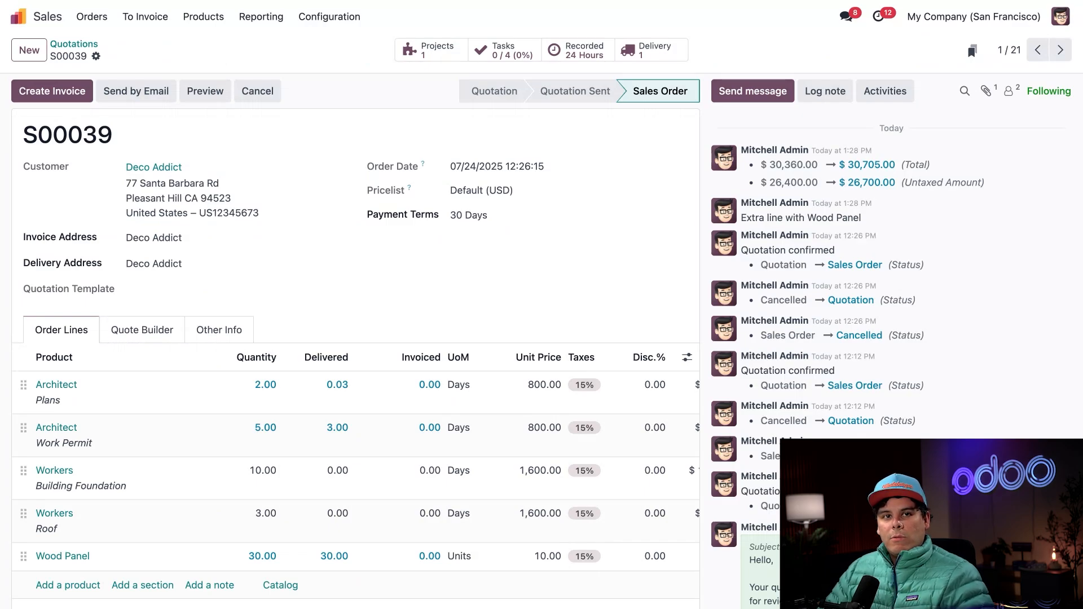
{"action": "scroll", "coordinate": [299, 208], "scroll_direction": "down", "scroll_amount": 3}
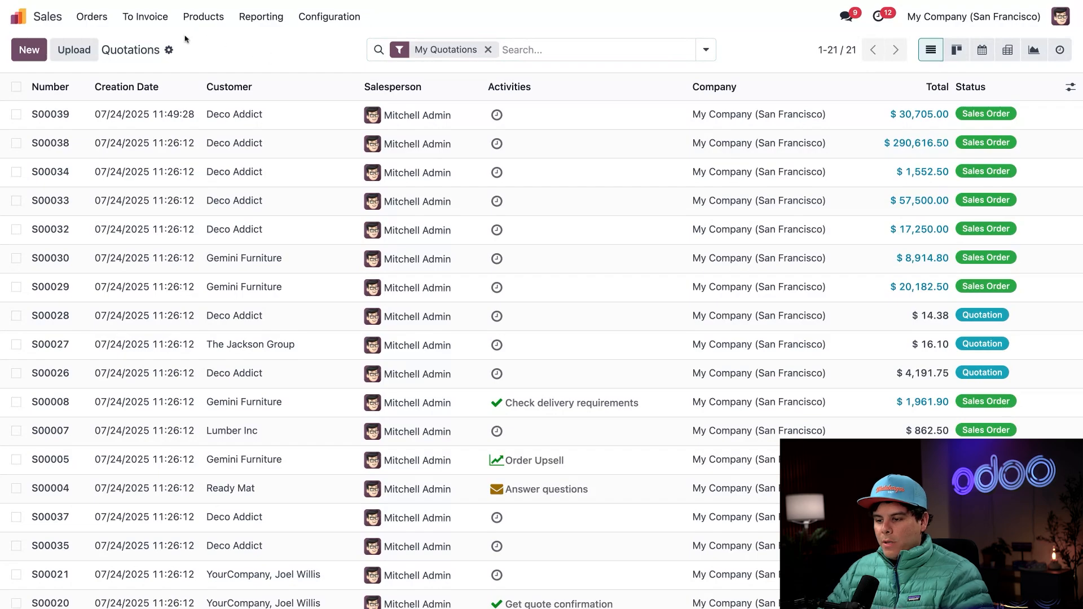
From the orders to invoice, create a draft regular invoice for the $30,705.00 Deco Addict order
{"action": "left_click", "coordinate": [147, 19]}
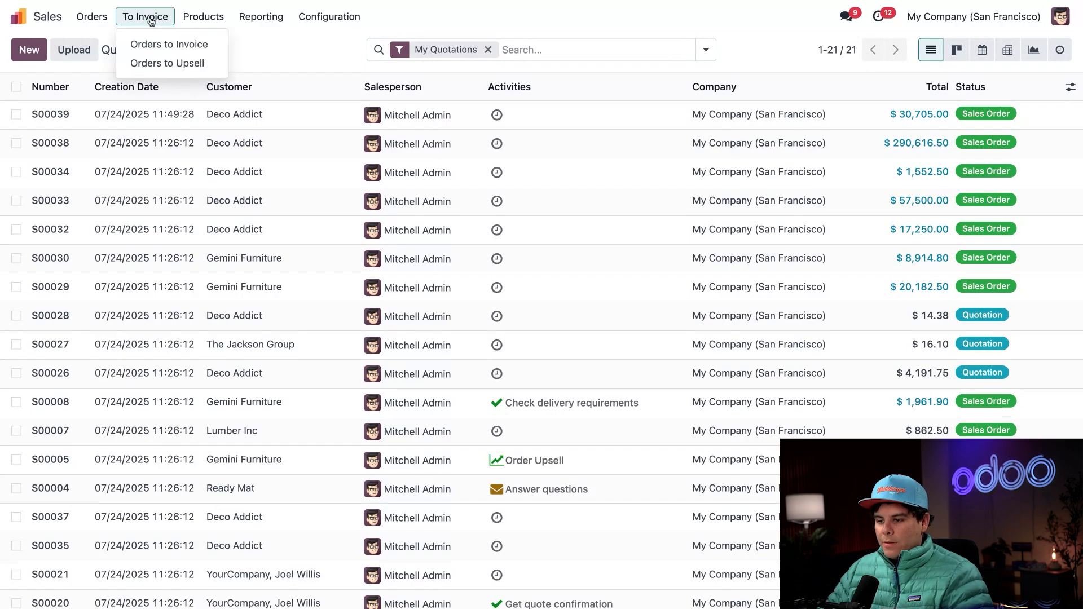
{"action": "left_click", "coordinate": [149, 48]}
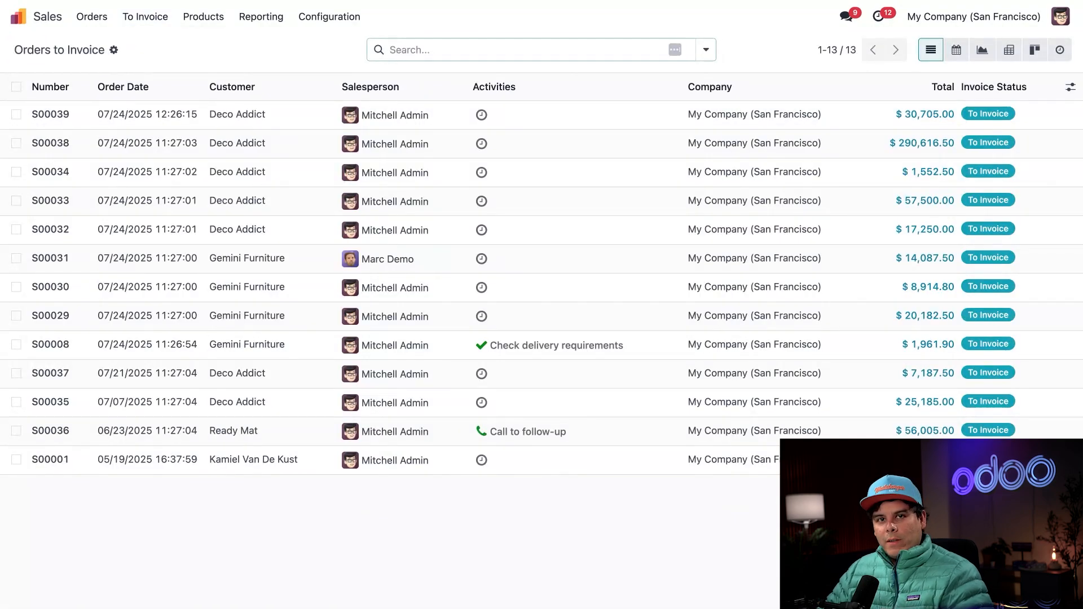
{"action": "left_click", "coordinate": [16, 114]}
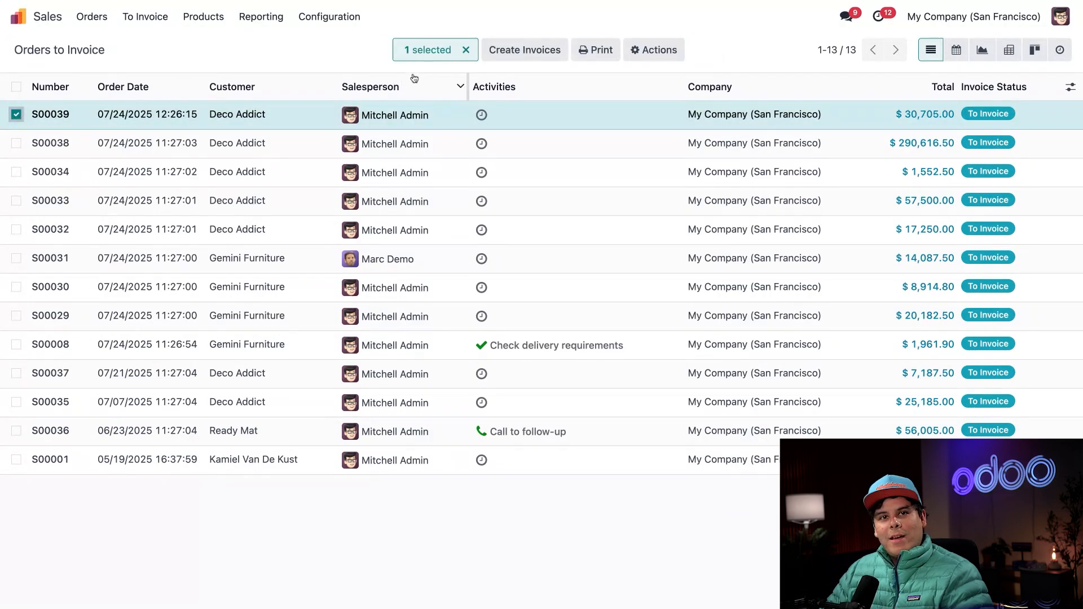
{"action": "left_click", "coordinate": [545, 54]}
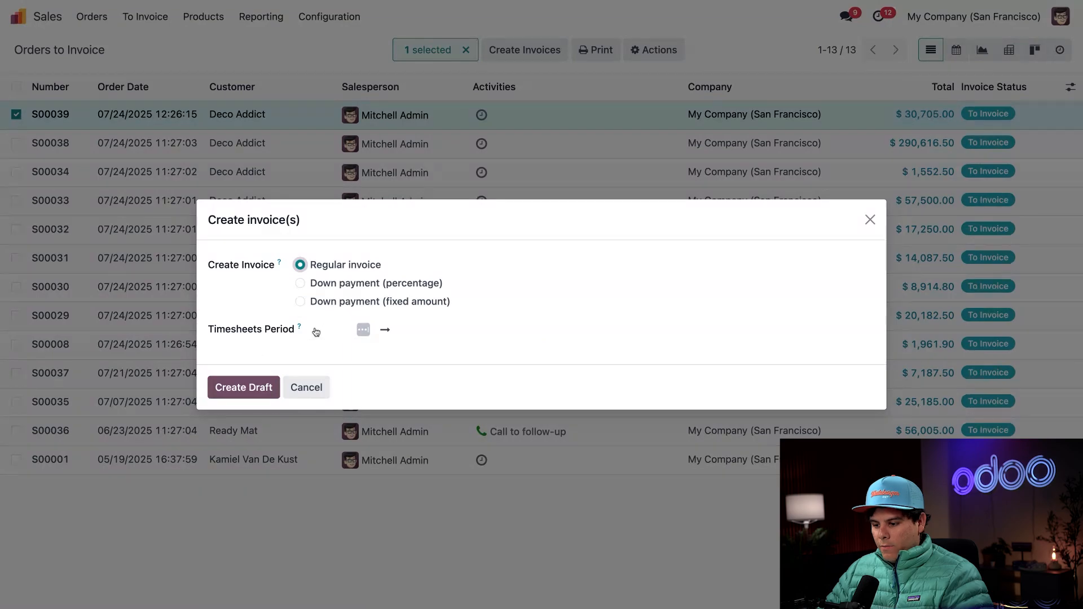
{"action": "left_click", "coordinate": [240, 388]}
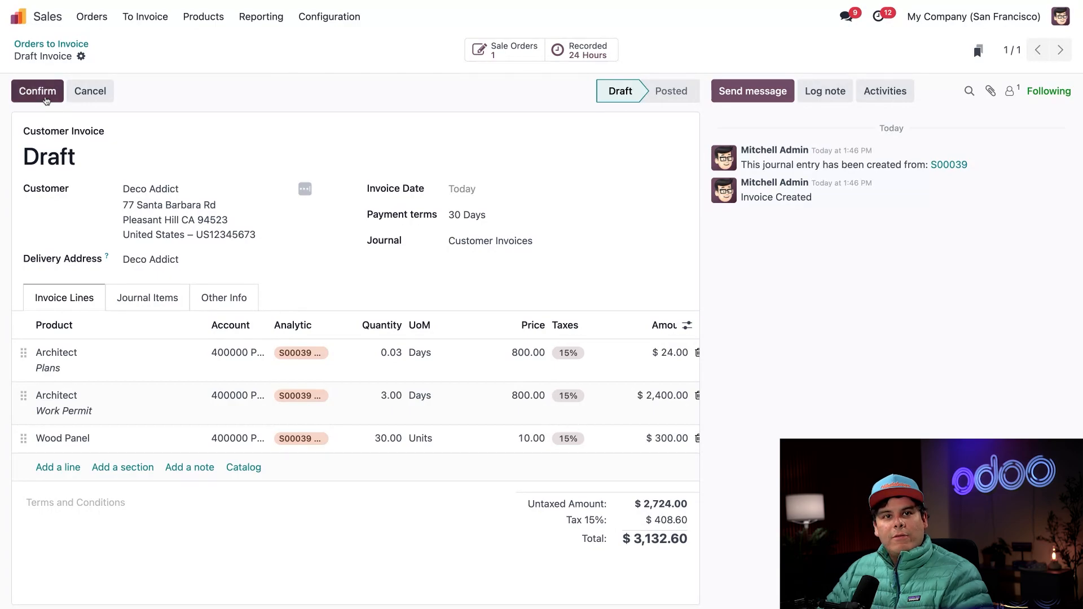
Confirm the Deco Addict draft invoice and send it to the customer by email with its PDF attached
{"action": "left_click", "coordinate": [46, 99]}
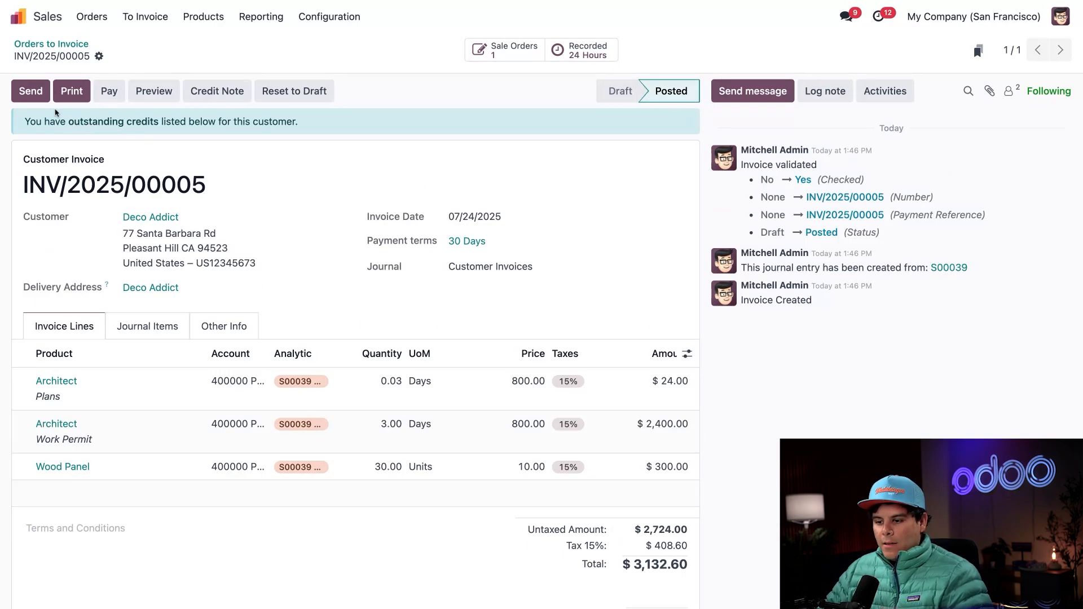
{"action": "left_click", "coordinate": [40, 100]}
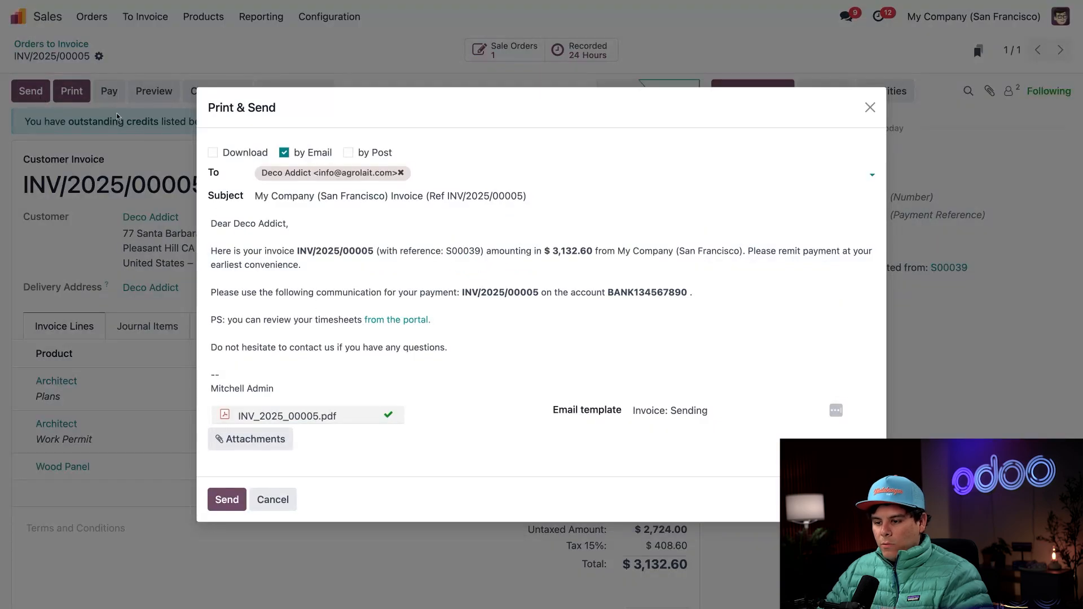
{"action": "left_click", "coordinate": [240, 497]}
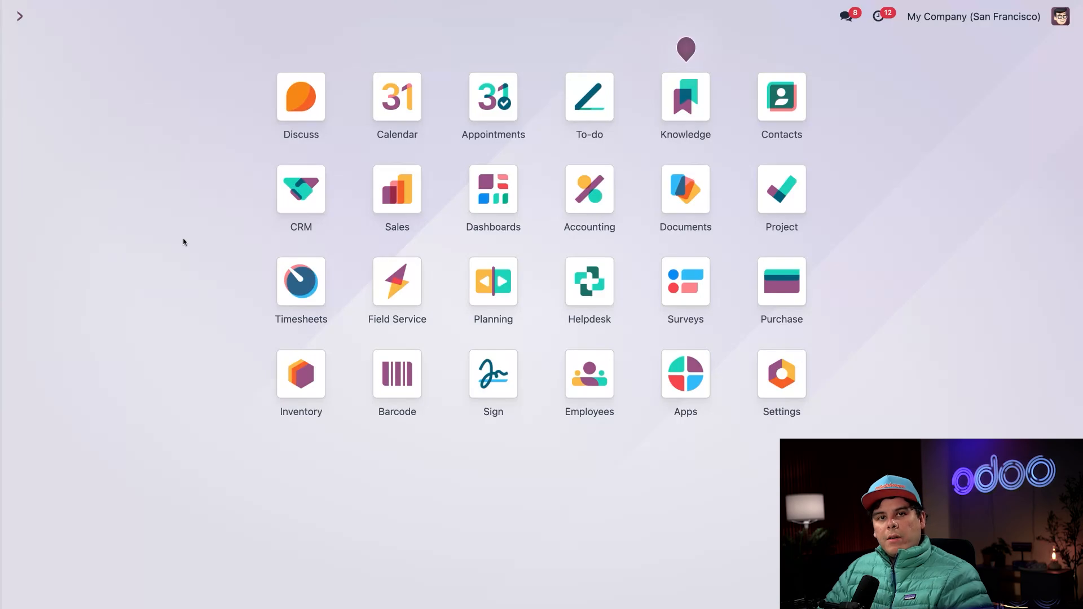
Switch to the Inventory app and open the Architect product from the product list without the Goods filter
{"action": "type", "text": "pro"}
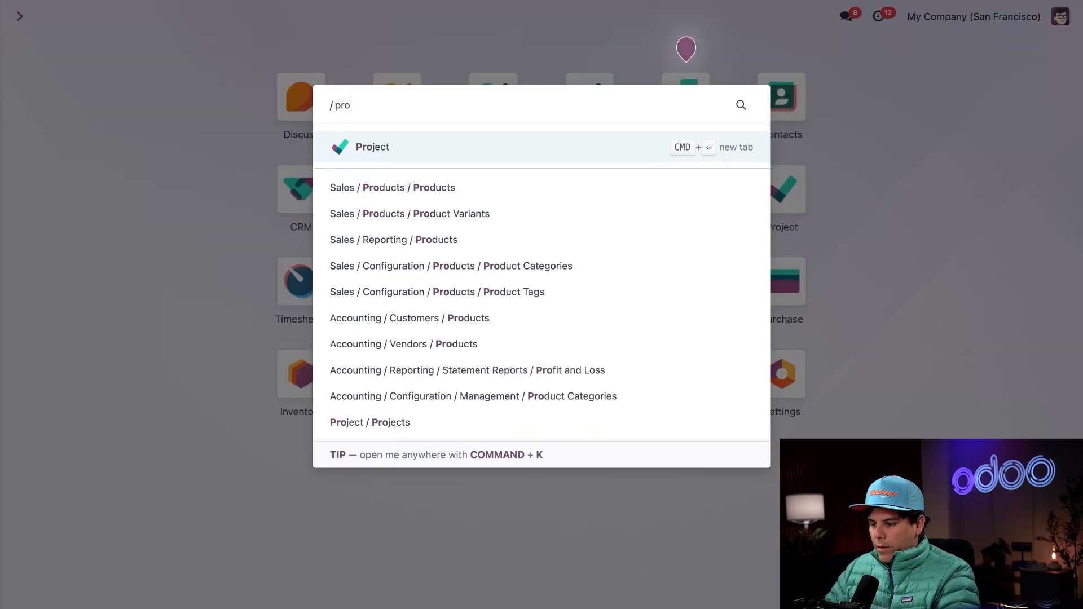
{"action": "key", "text": "Escape"}
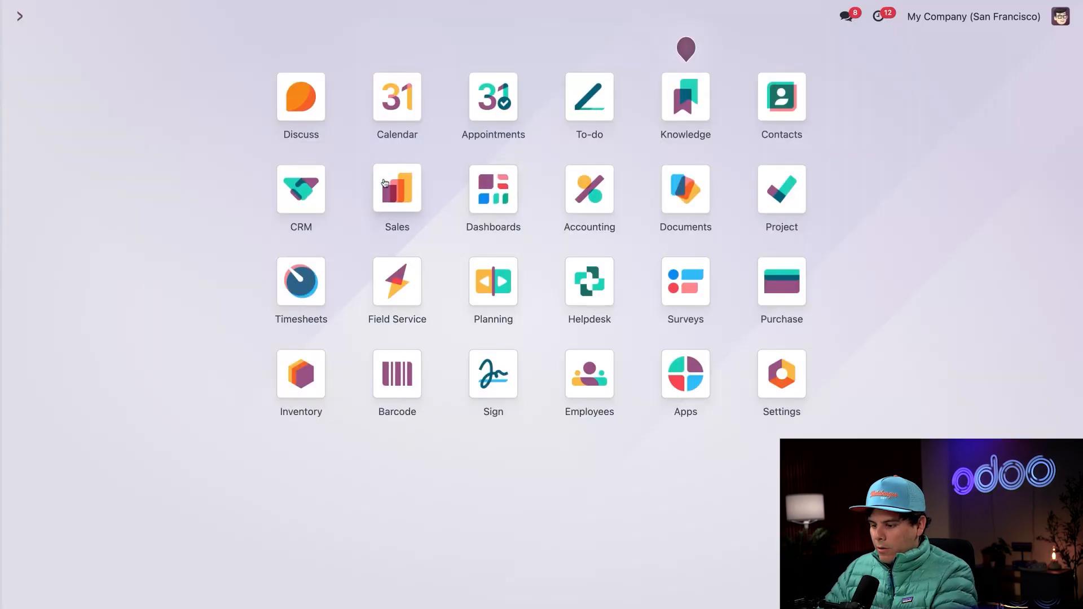
{"action": "type", "text": "in"}
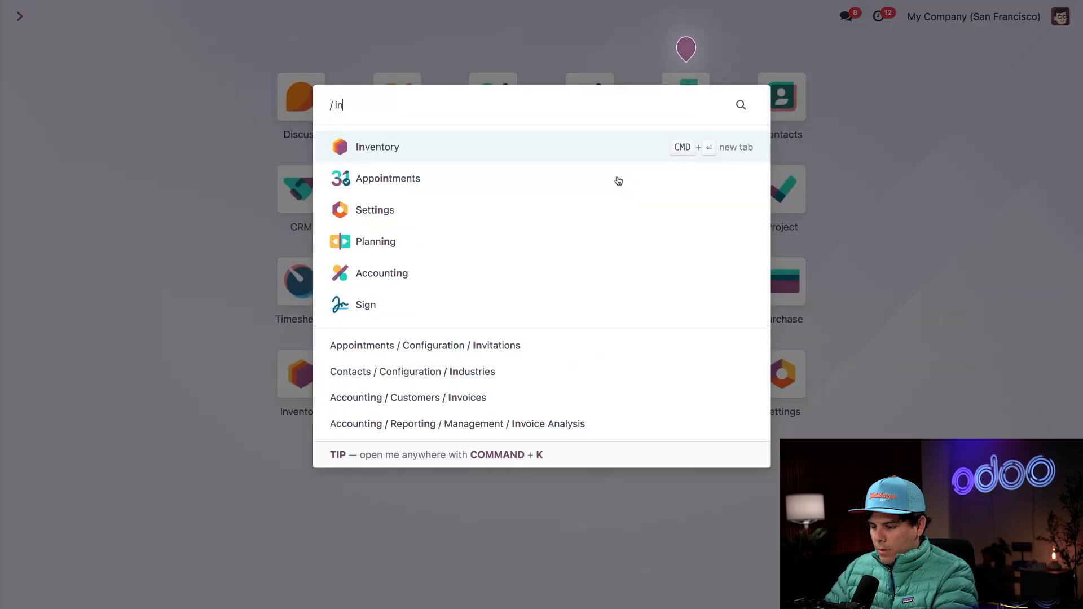
{"action": "key", "text": "Return"}
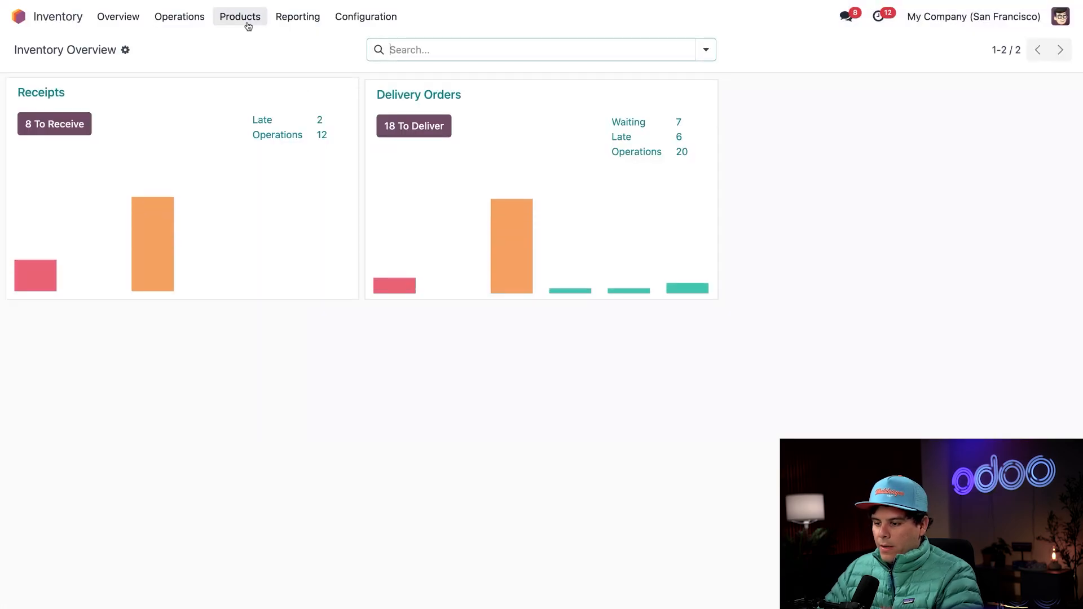
{"action": "left_click", "coordinate": [247, 23]}
{"action": "left_click", "coordinate": [244, 43]}
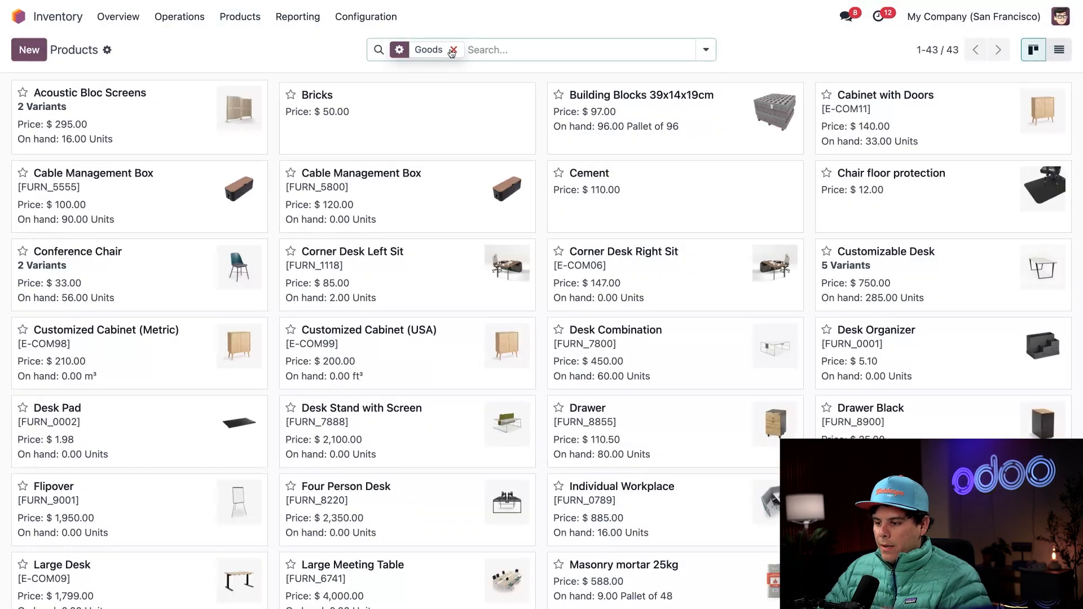
{"action": "left_click", "coordinate": [452, 50]}
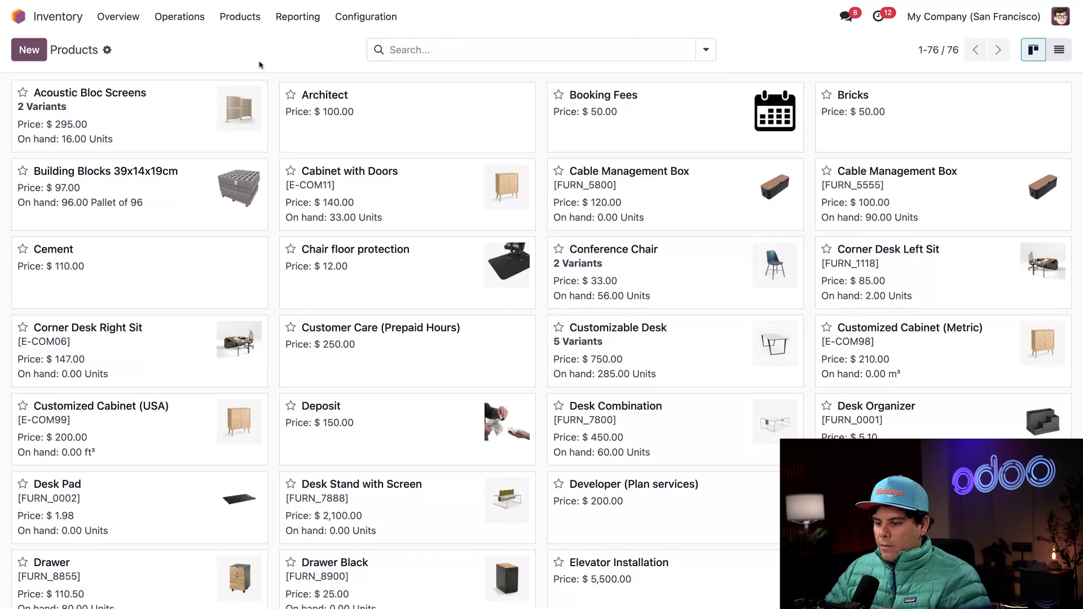
{"action": "left_click", "coordinate": [399, 120]}
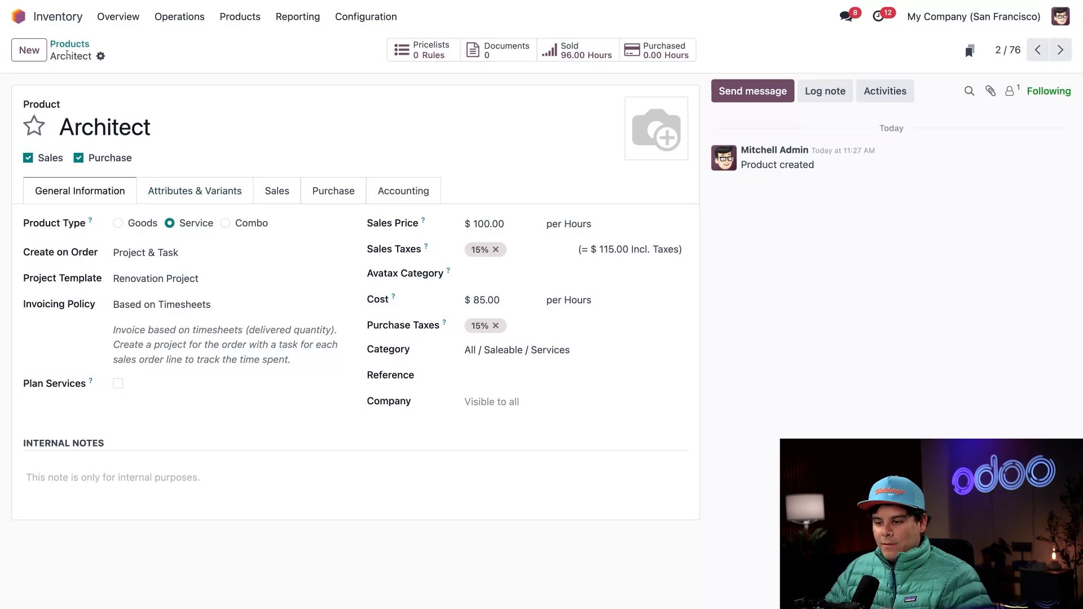
Return to the product list, search for "wood panel", and open the Wood Panel product
{"action": "left_click", "coordinate": [69, 44]}
{"action": "type", "text": "wood panel"}
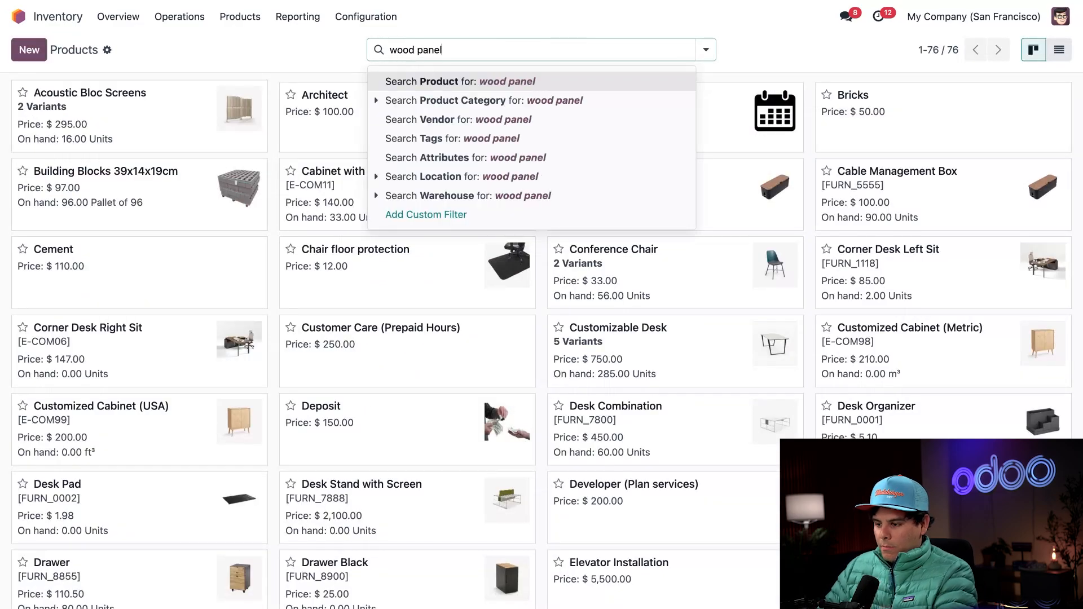
{"action": "key", "text": "Return"}
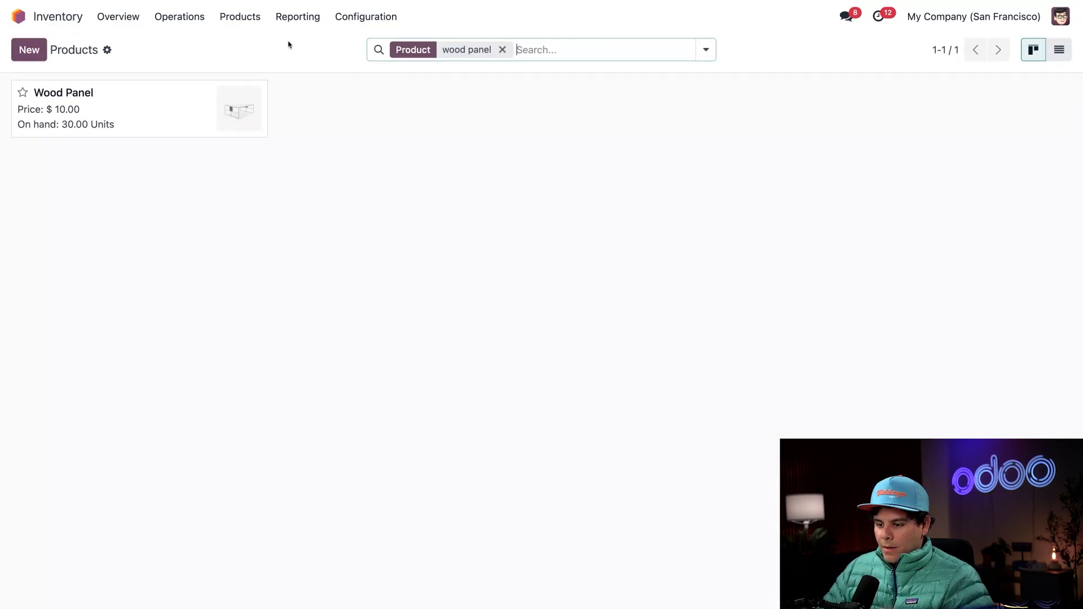
{"action": "left_click", "coordinate": [191, 104]}
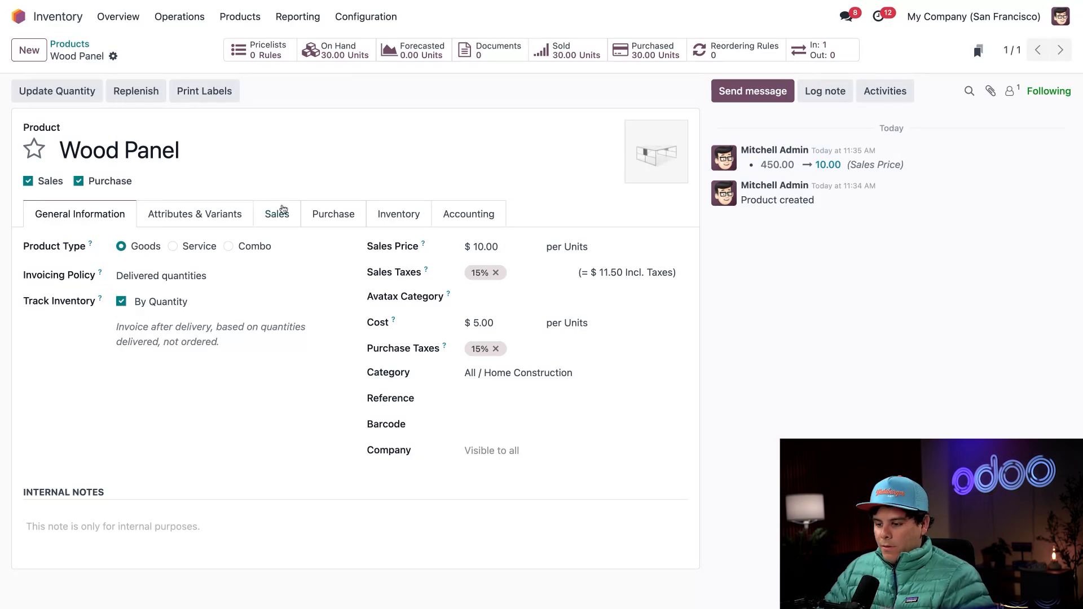
Review the Wood Panel's re-invoice costs setting alongside its product type, invoicing policy, and inventory tracking
{"action": "left_click", "coordinate": [284, 213]}
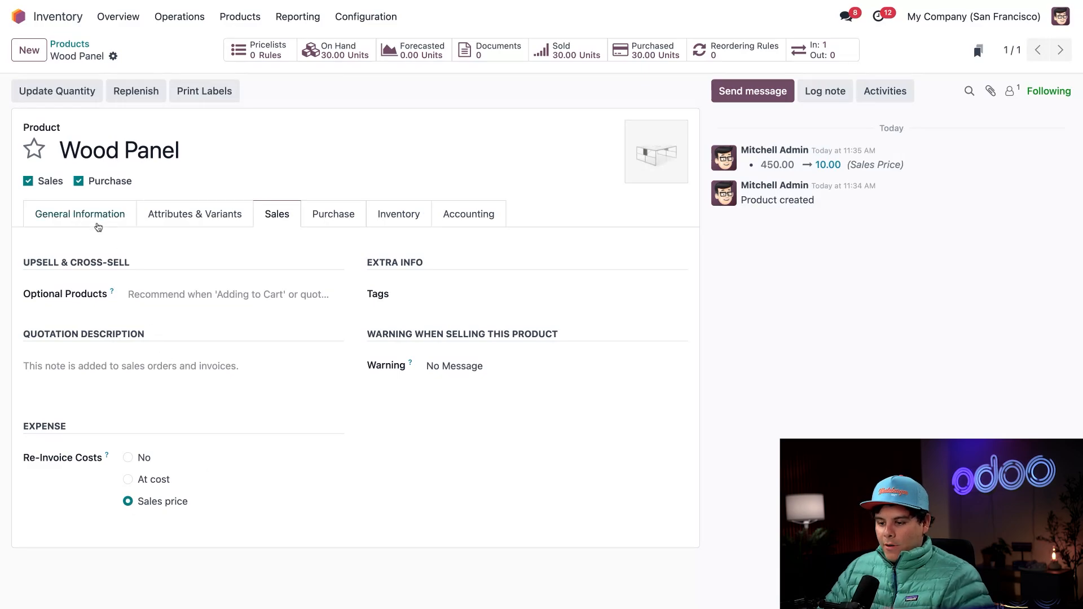
{"action": "left_click", "coordinate": [97, 225]}
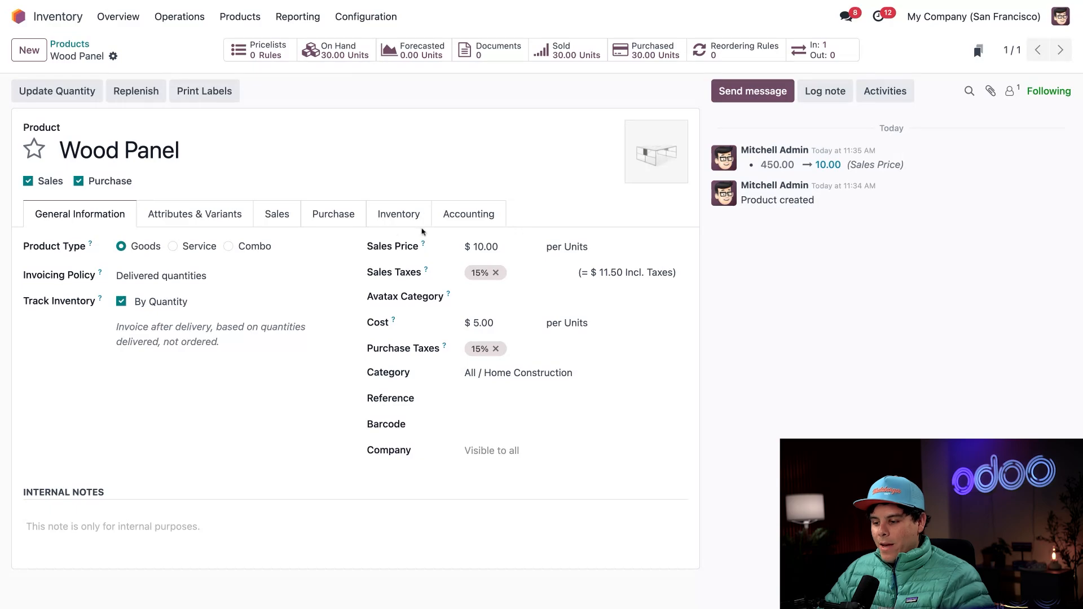
{"action": "left_click", "coordinate": [265, 218]}
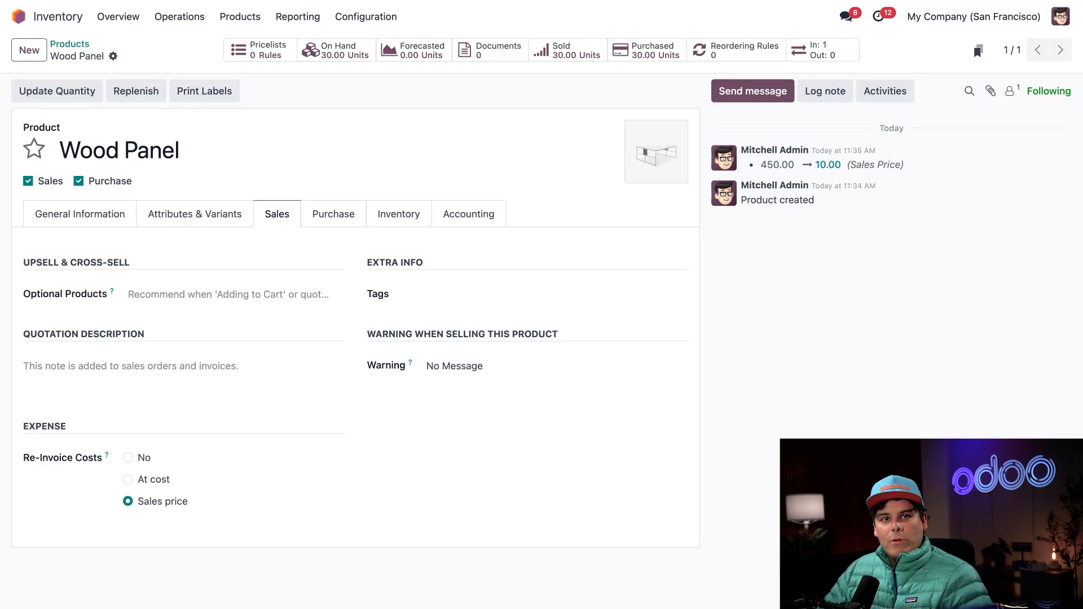
{"action": "left_click", "coordinate": [83, 218]}
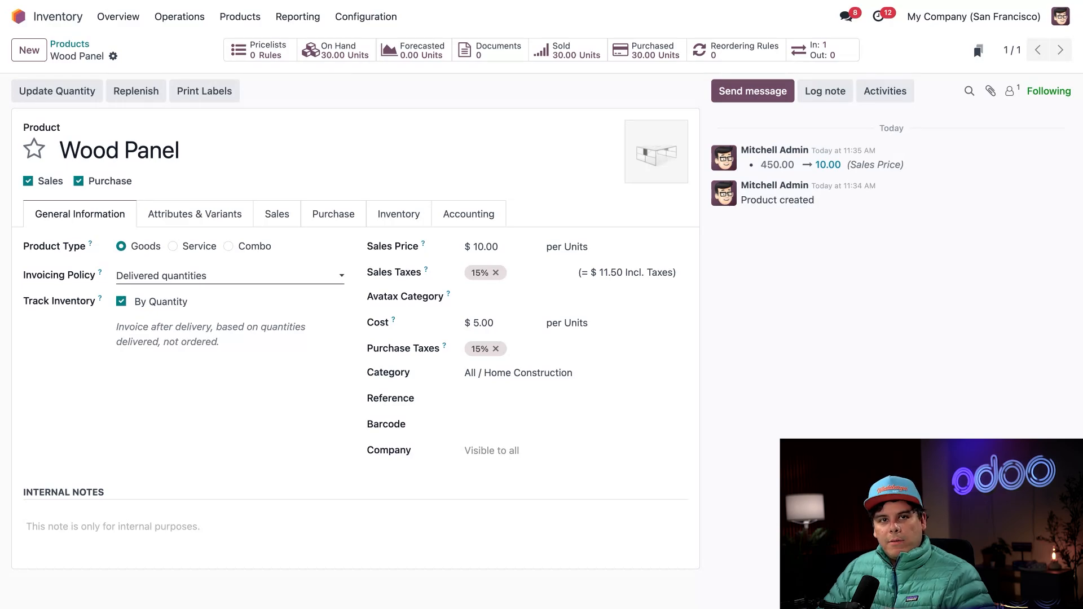
Switch to the Accounting app's settings and locate the Analytic Accounting option by searching for "anal"
{"action": "left_click", "coordinate": [18, 16]}
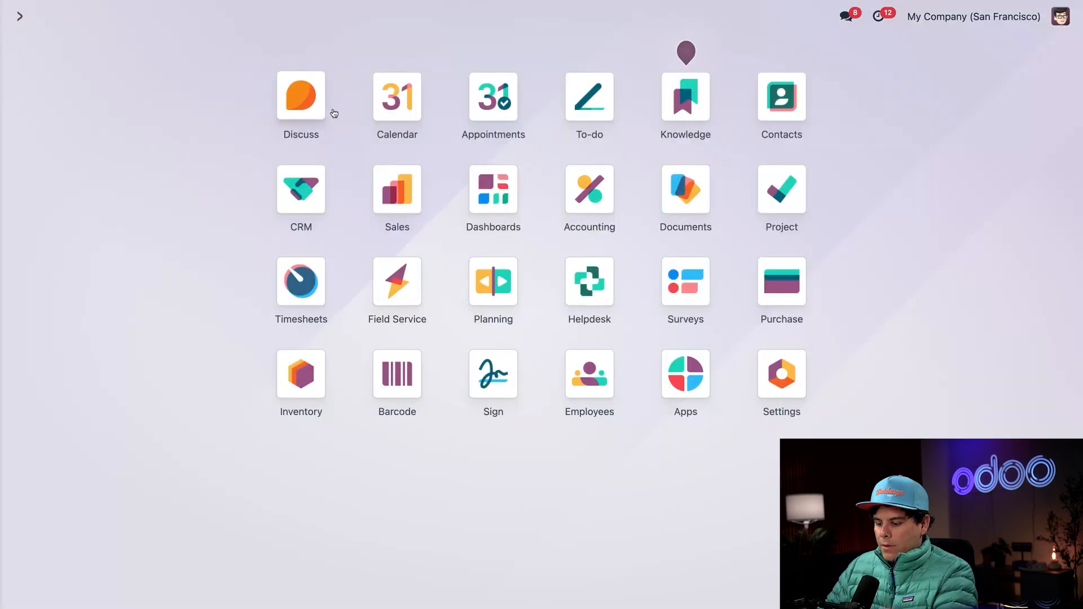
{"action": "type", "text": "acc"}
{"action": "key", "text": "Return"}
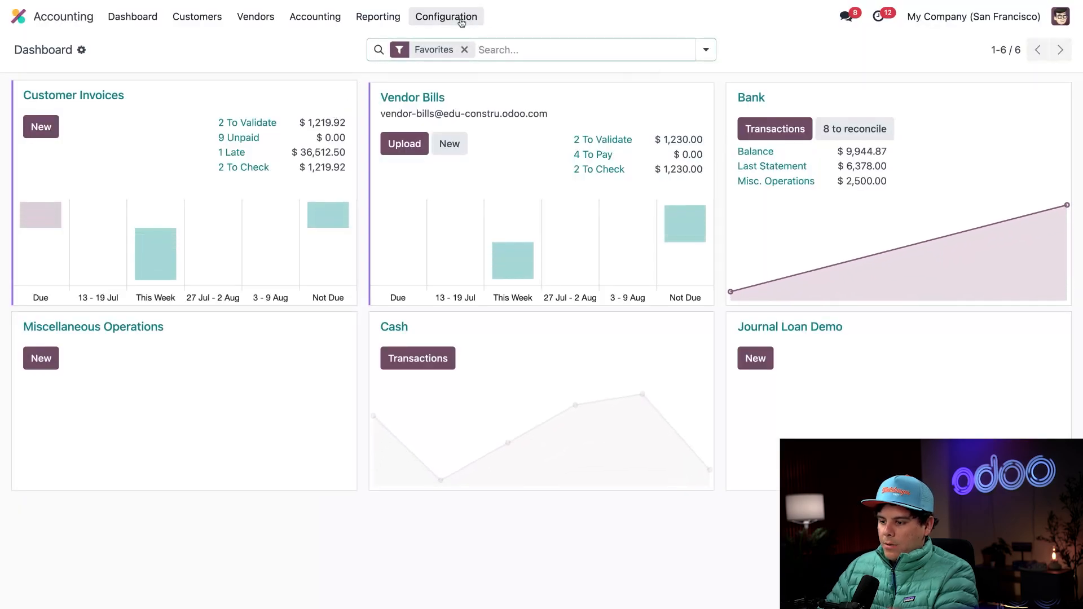
{"action": "left_click", "coordinate": [462, 22]}
{"action": "left_click", "coordinate": [459, 44]}
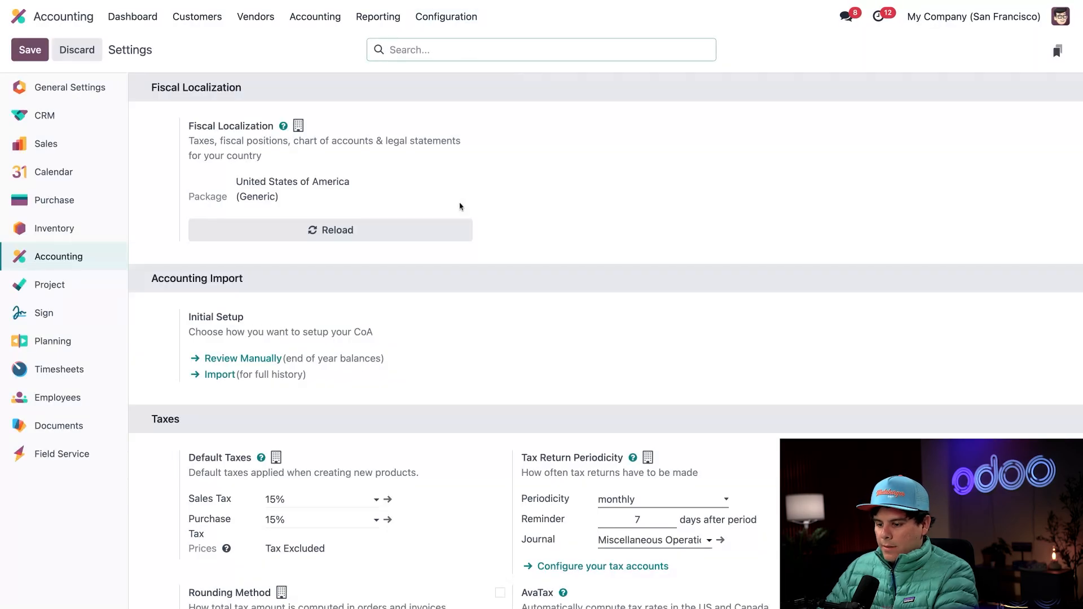
{"action": "key", "text": "ctrl+f"}
{"action": "type", "text": "anal"}
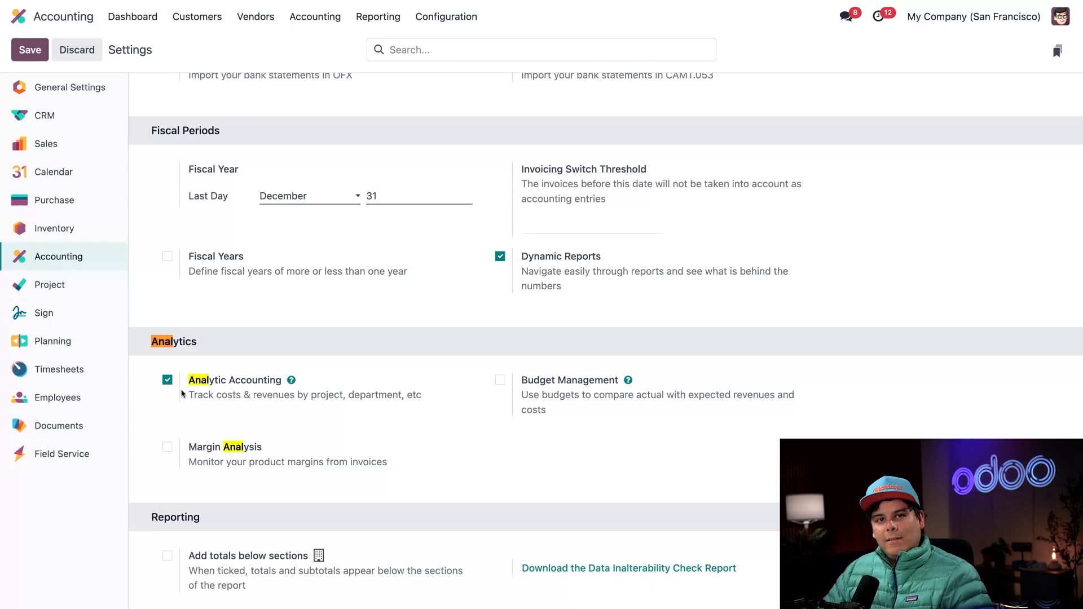
{"action": "mouse_move", "coordinate": [194, 389]}
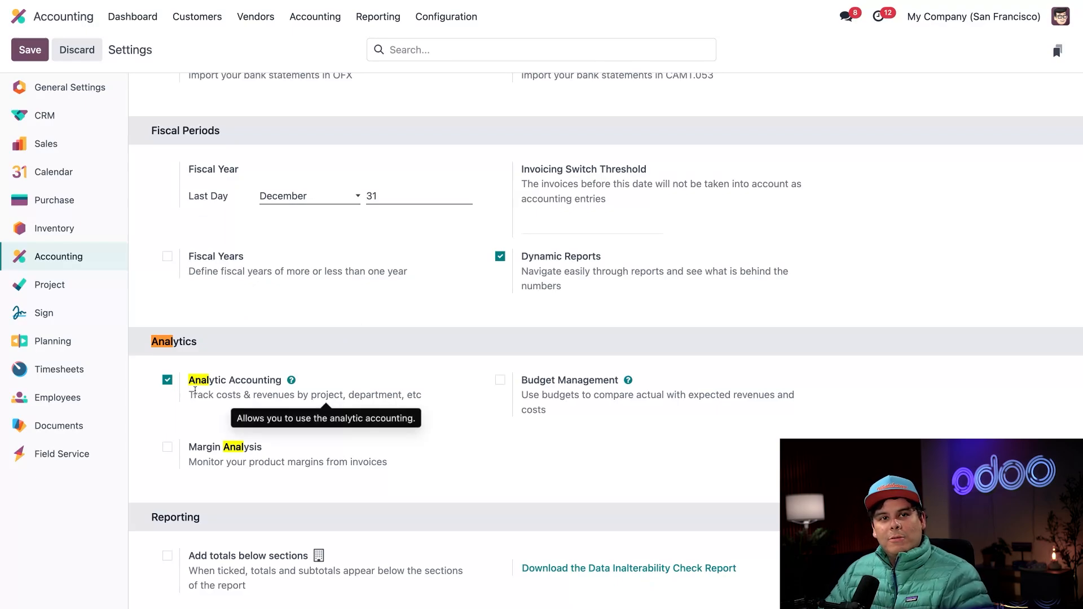